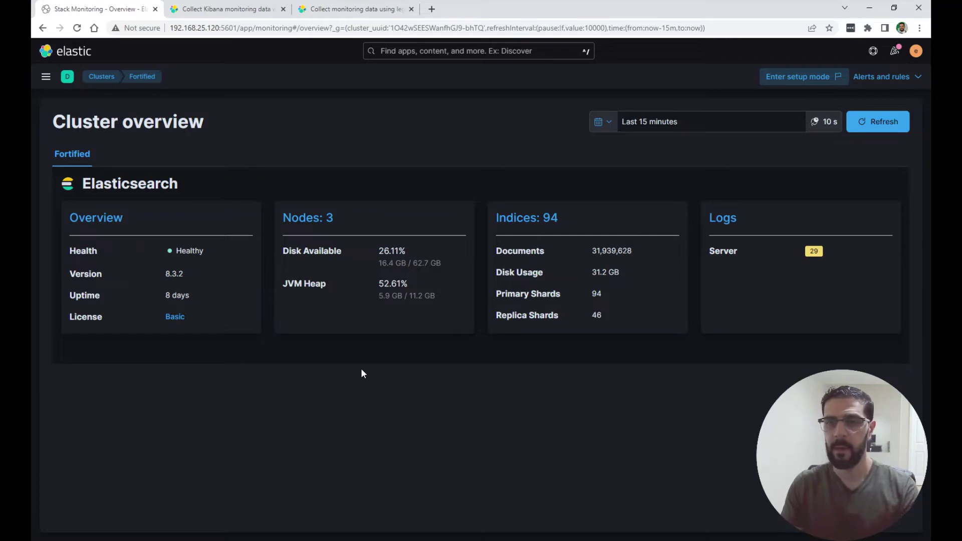
Toggle Kibana's navigation menu shut, then switch to the 'Collect Kibana monitoring data' docs tab.
left_click(45, 76)
scroll(85, 345, "down", 3)
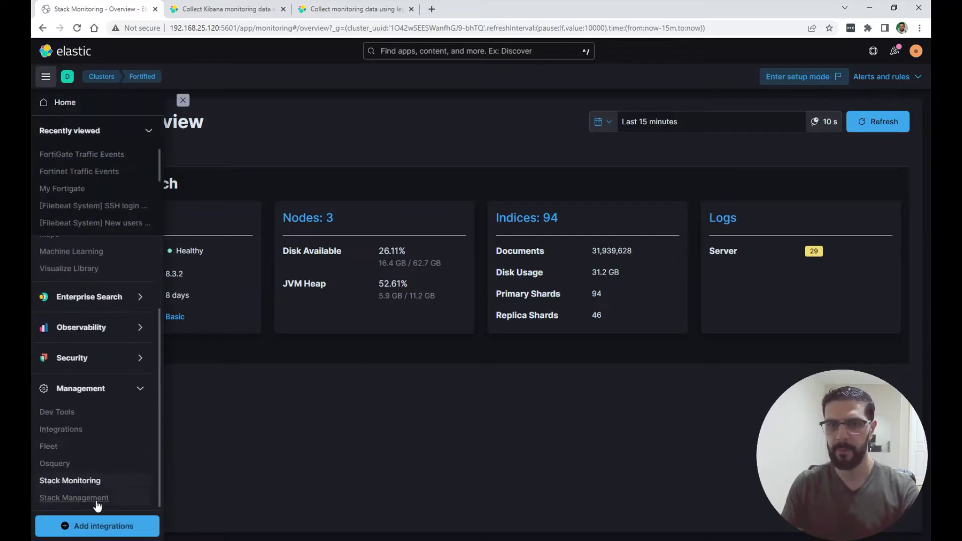
left_click(205, 442)
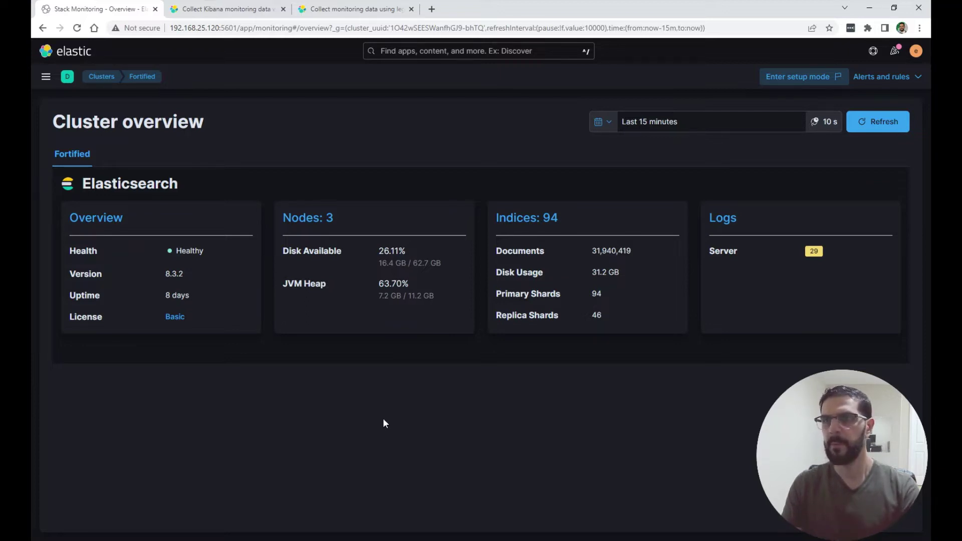
left_click(227, 11)
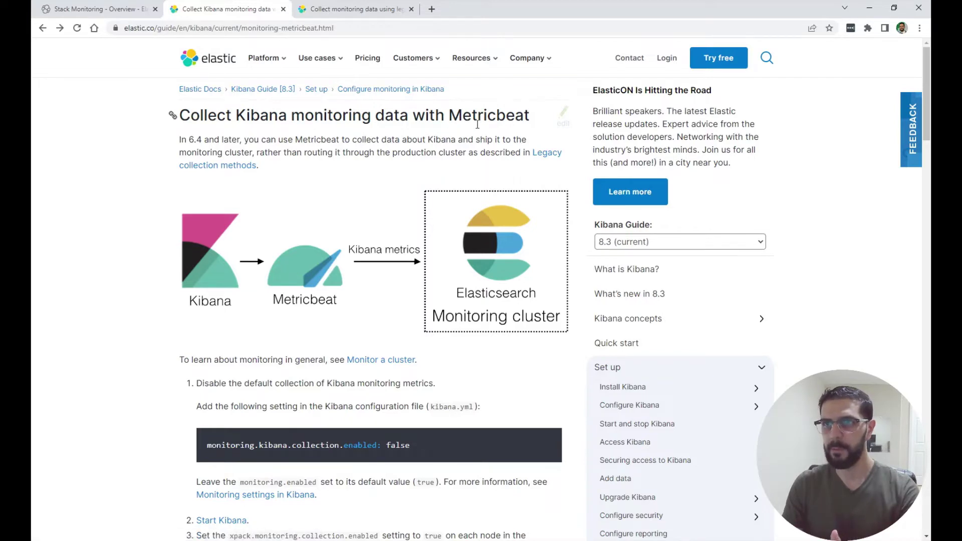
Look over the legacy-collectors and Metricbeat docs pages, then go back to the Stack Monitoring - Overview tab.
left_click(356, 10)
scroll(399, 133, "up", 15)
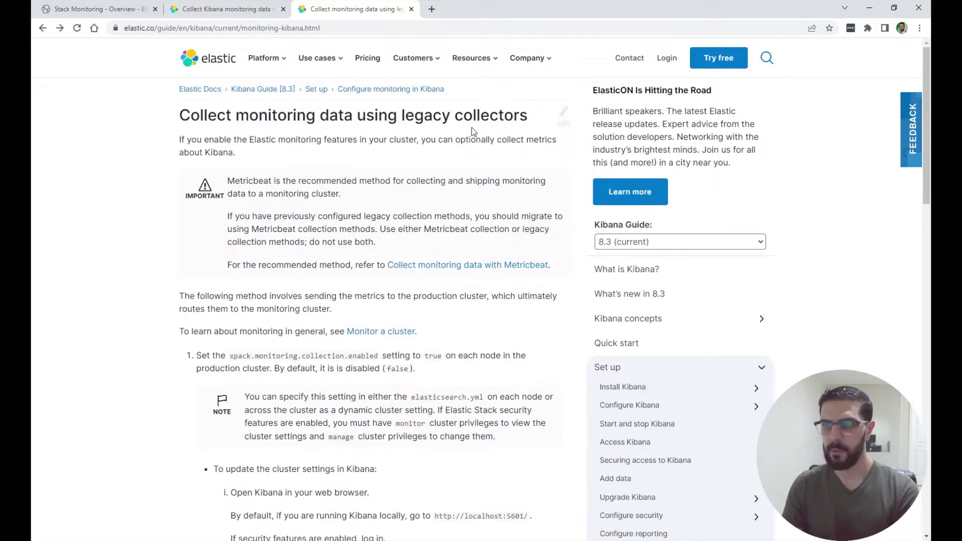
left_click(236, 10)
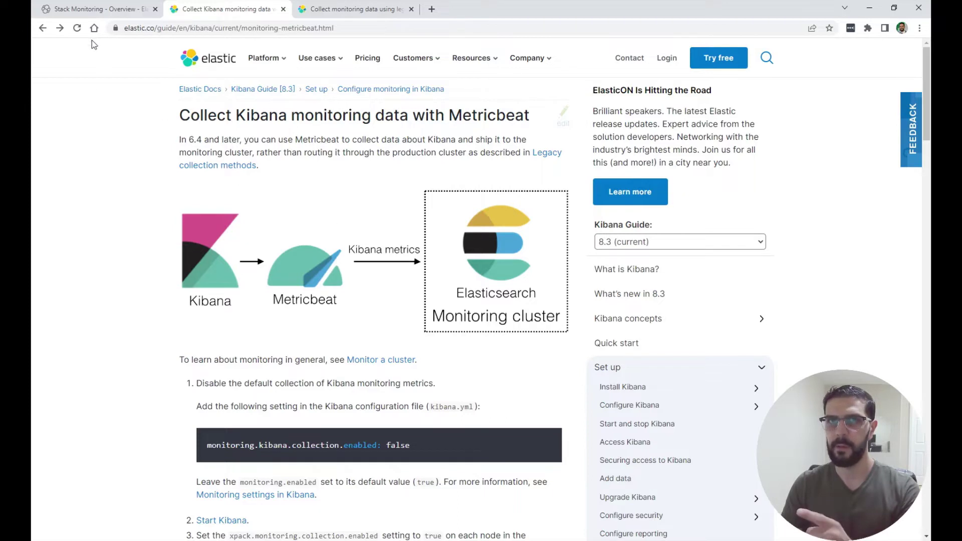
left_click(95, 9)
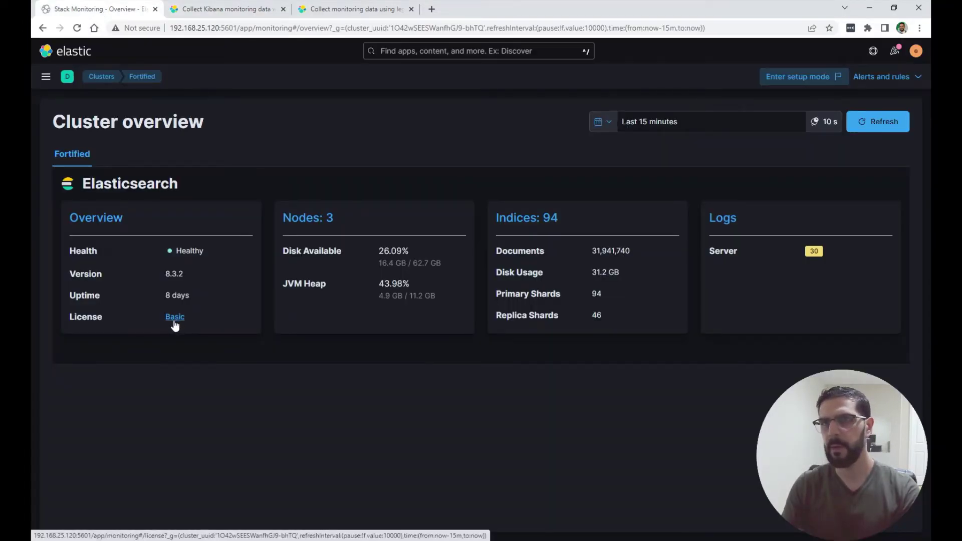
On the legacy-collectors docs page, select 'xpack.monitoring.collection.enabled' in step 1.
left_click(339, 12)
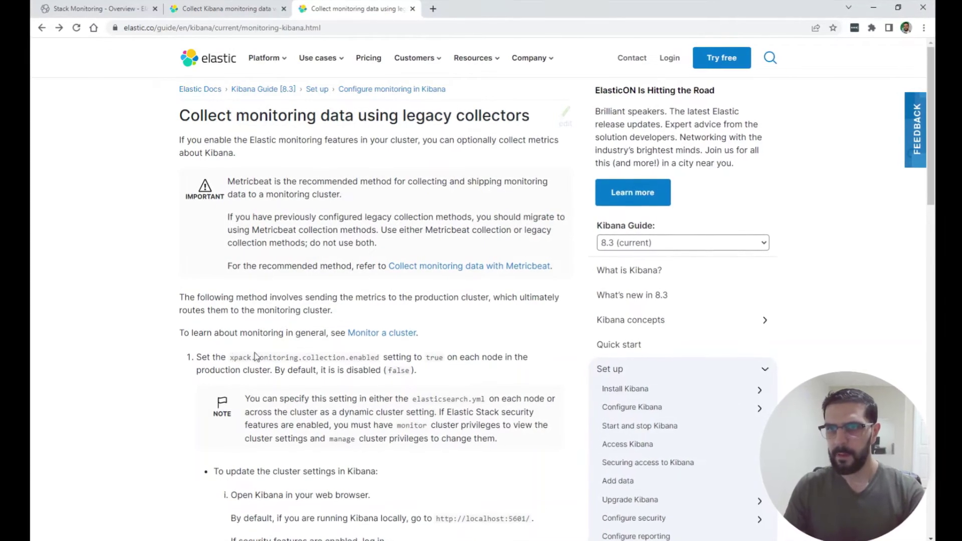
left_click_drag(231, 357, 383, 359)
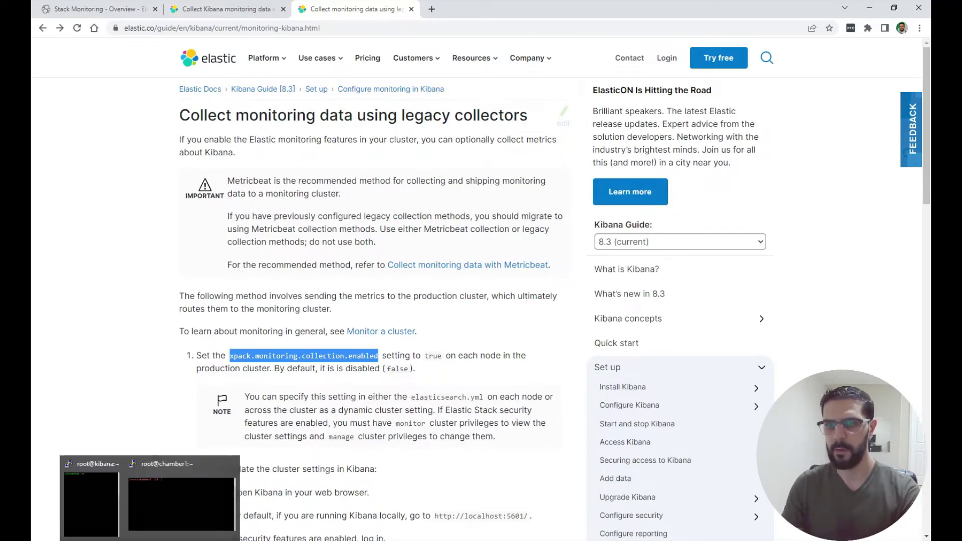
Confirm /etc/elasticsearch/elasticsearch.yml has xpack.monitoring.collection.enabled: true, then go back to Kibana.
left_click(176, 491)
key("Up")
key("Up")
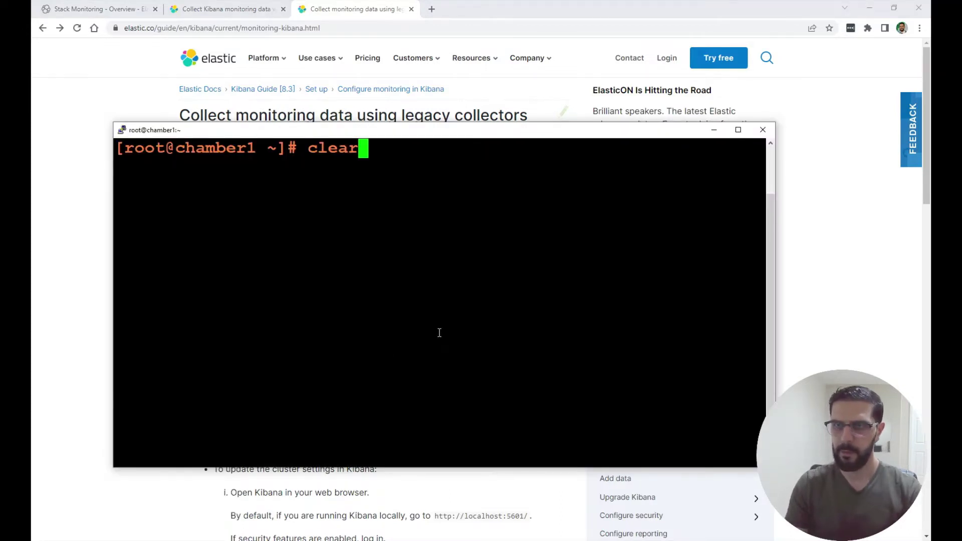
key("Return")
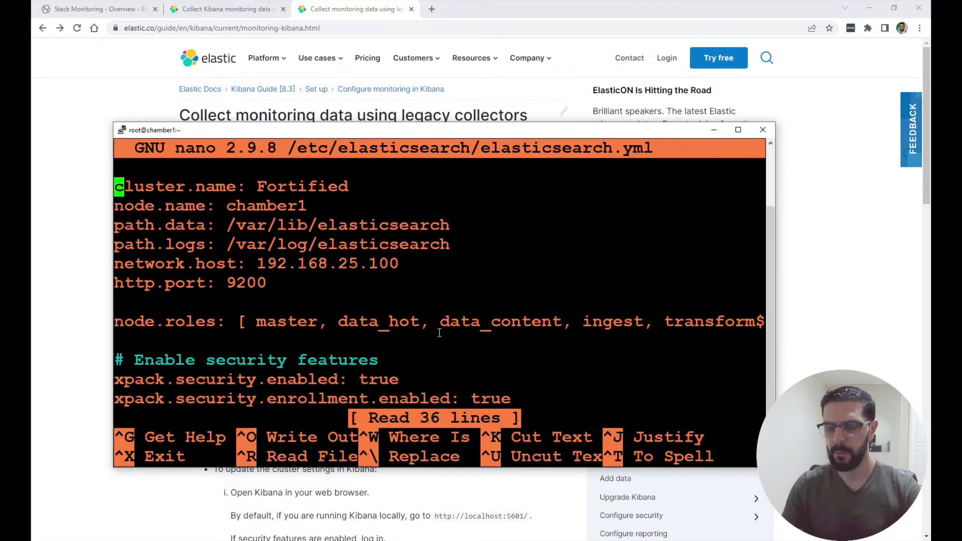
key("Page_Down")
key("Page_Down")
key("Page_Down")
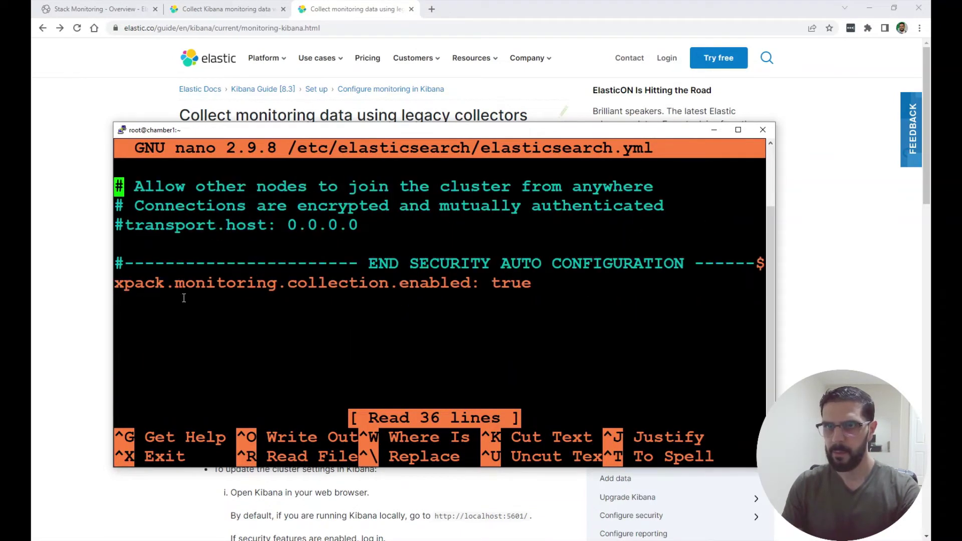
left_click_drag(120, 286, 467, 284)
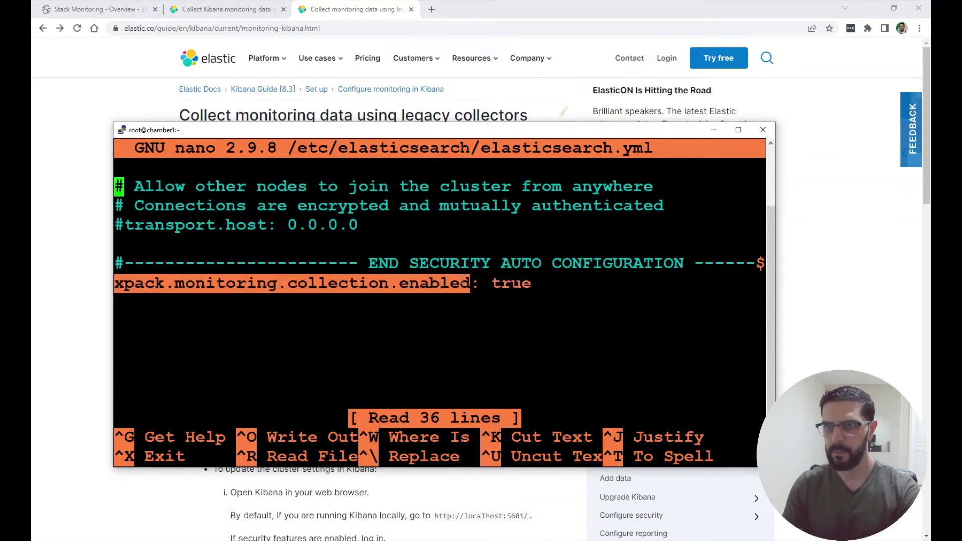
double_click(508, 284)
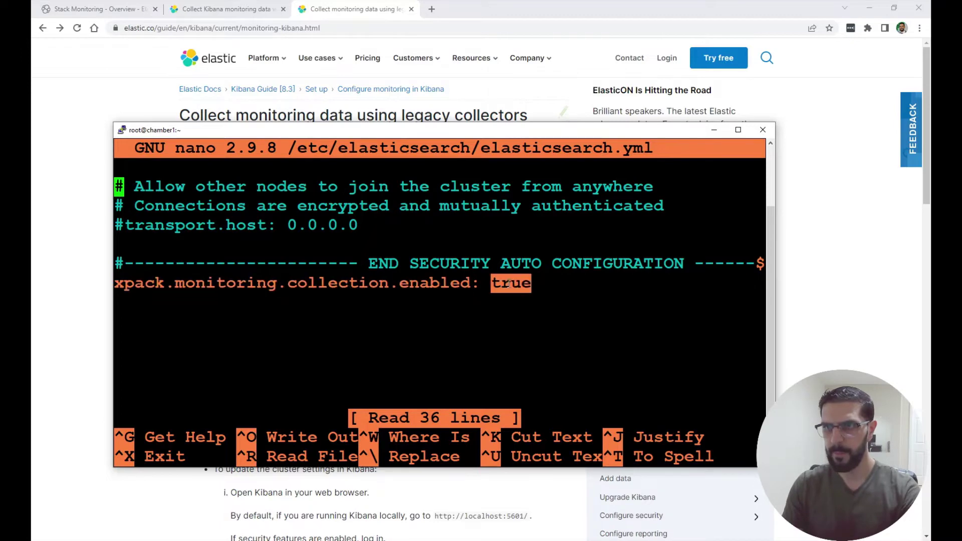
left_click(713, 132)
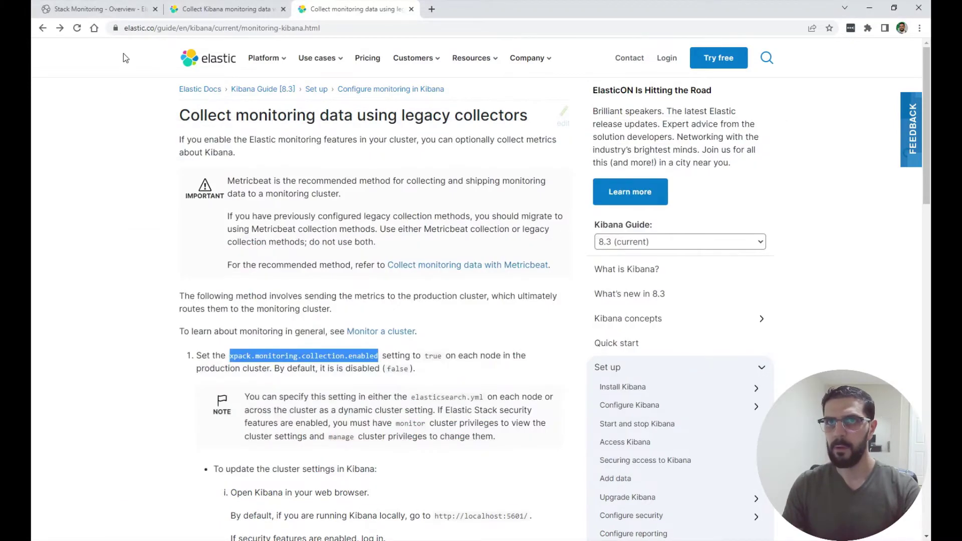
left_click(112, 10)
Open the Kibana Dev Tools console and dismiss its autocomplete suggestions.
left_click(47, 78)
scroll(65, 431, "down", 3)
left_click(64, 414)
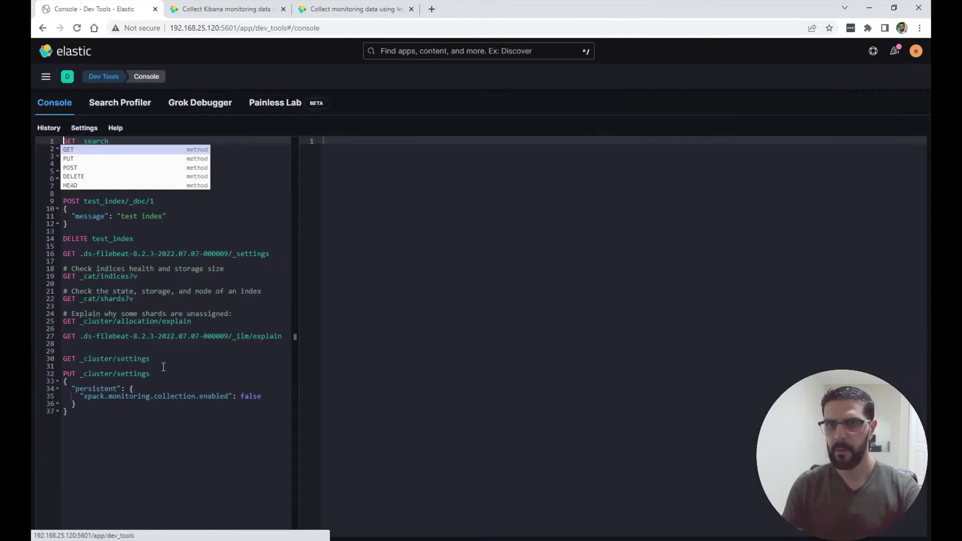
left_click(186, 443)
left_click(160, 425)
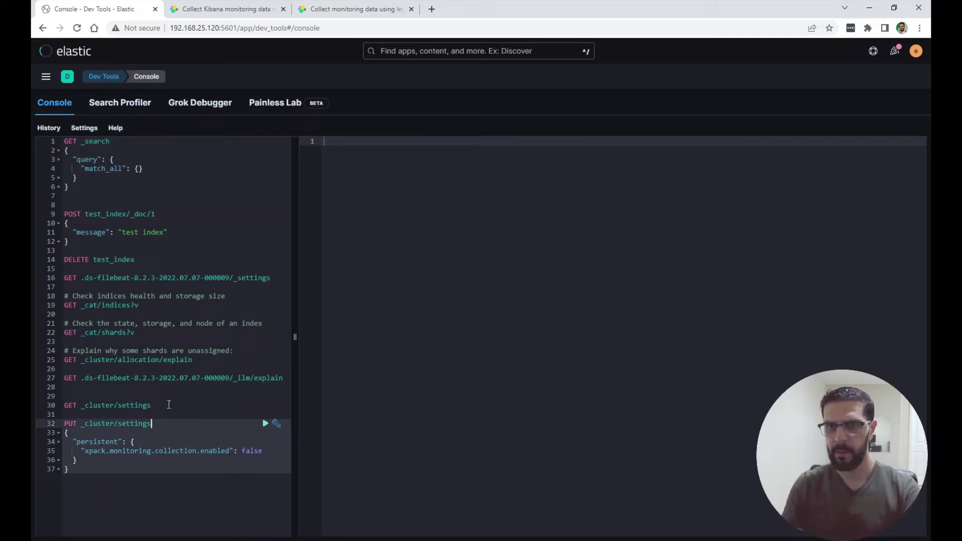
Run GET _cluster/settings and review the persistent collection enabled values set to false.
left_click(161, 407)
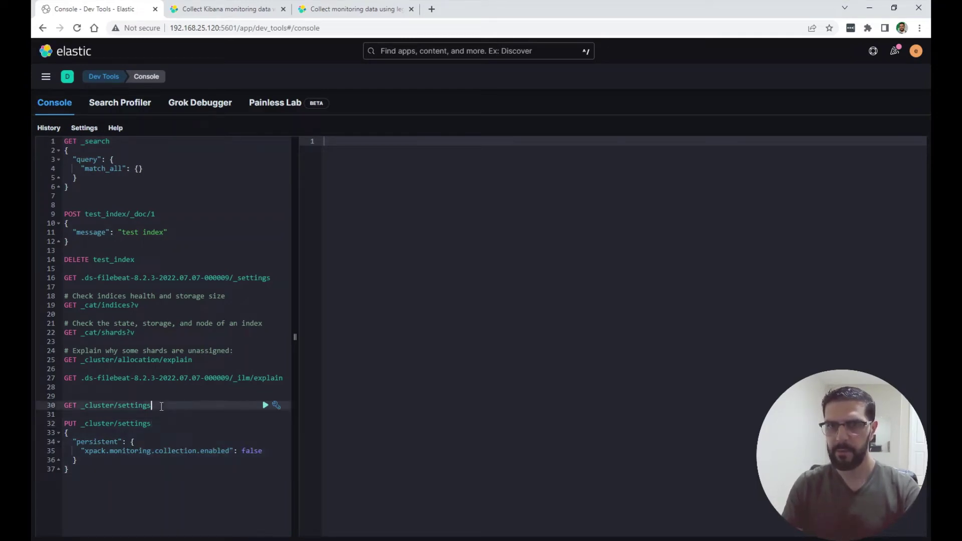
left_click(265, 405)
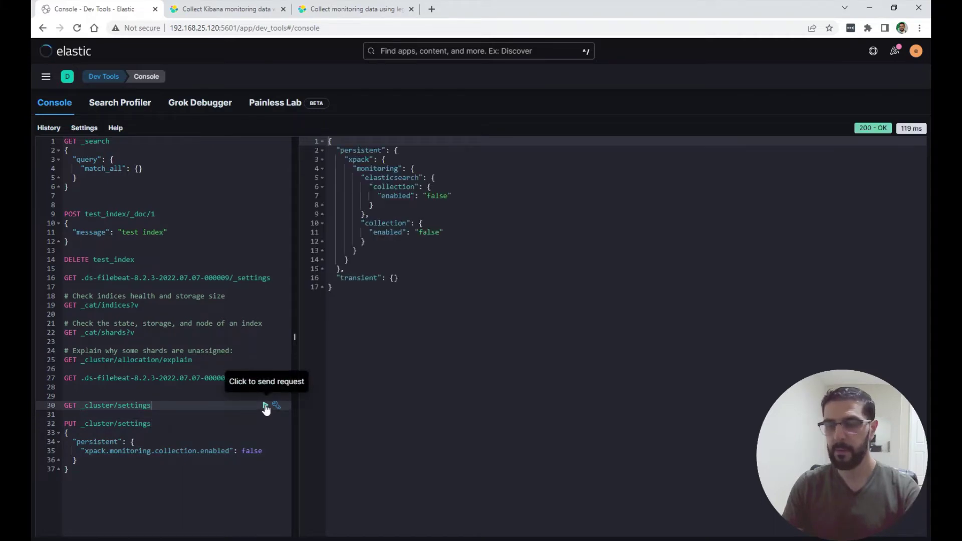
left_click(426, 235)
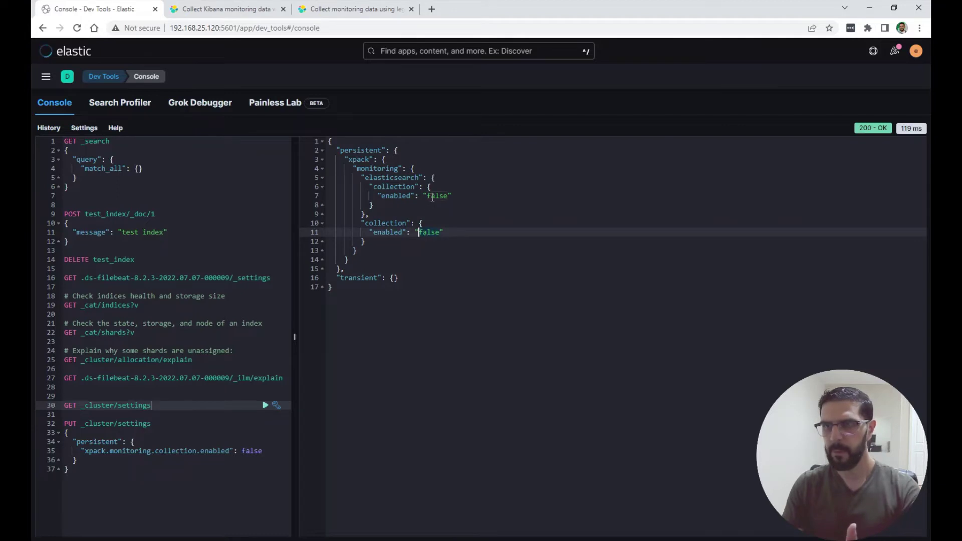
left_click(428, 196)
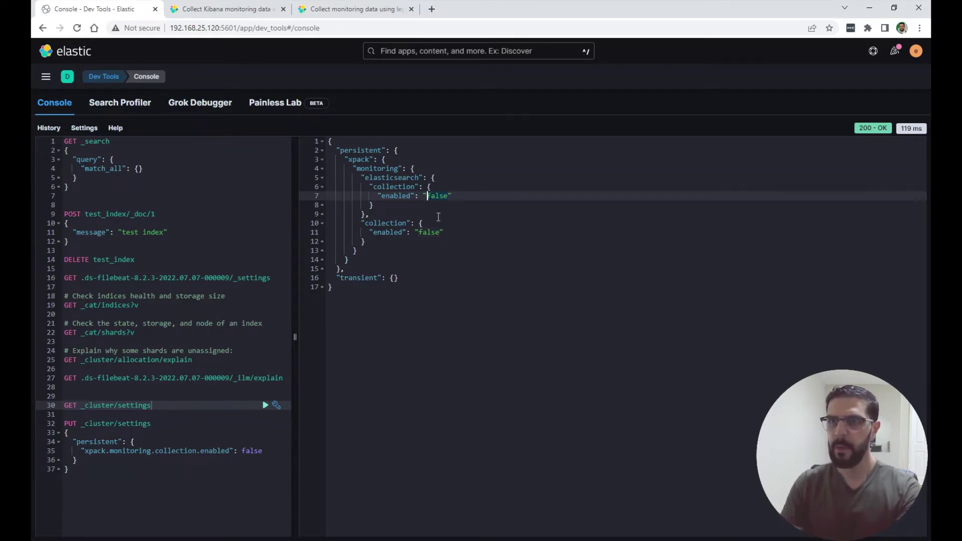
left_click(431, 235)
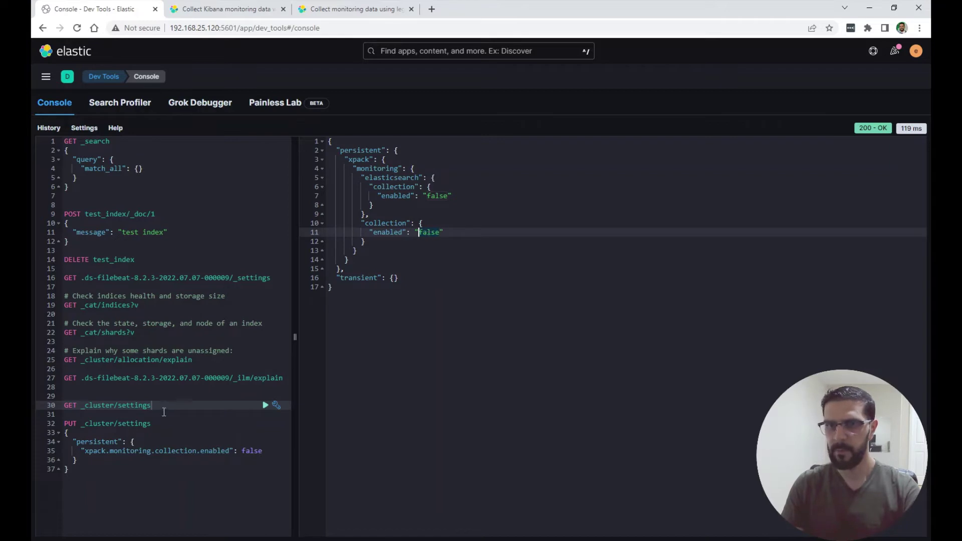
Change the PUT _cluster/settings collection value from false to true and send it.
left_click(263, 452)
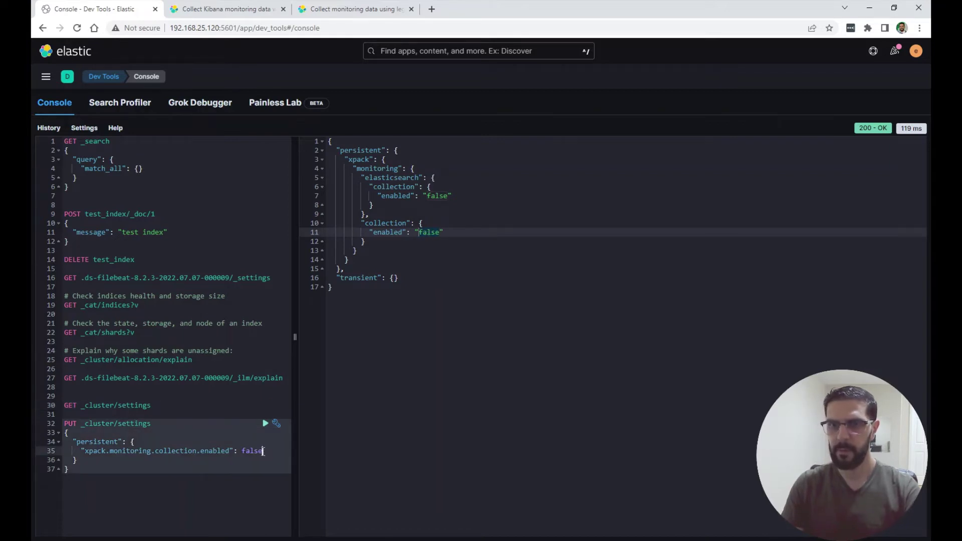
key("BackSpace")
key("BackSpace")
key("BackSpace")
key("BackSpace")
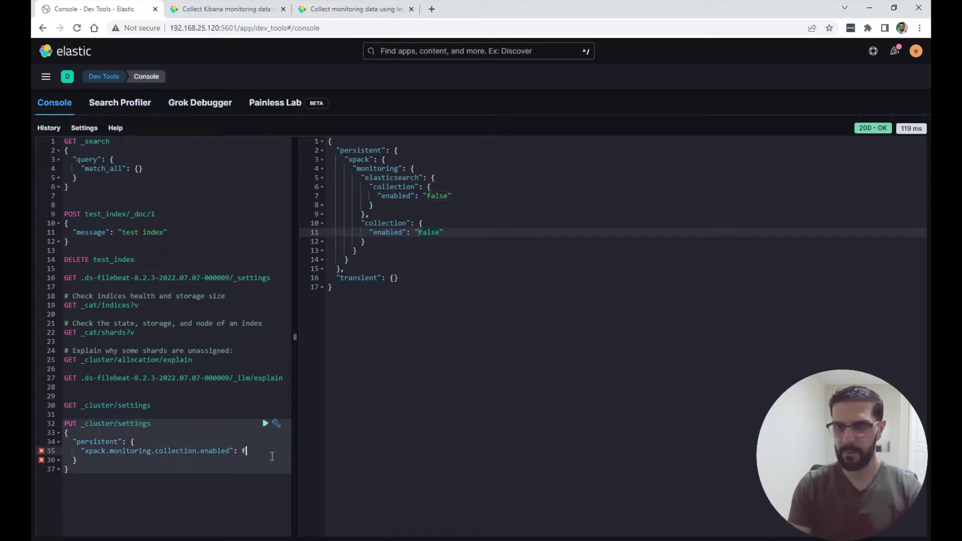
type("true")
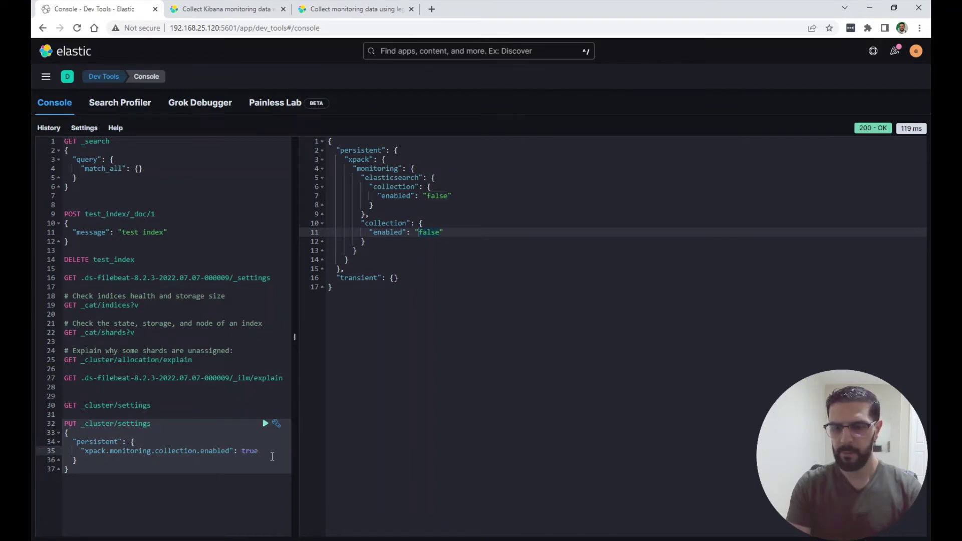
key("ctrl+Return")
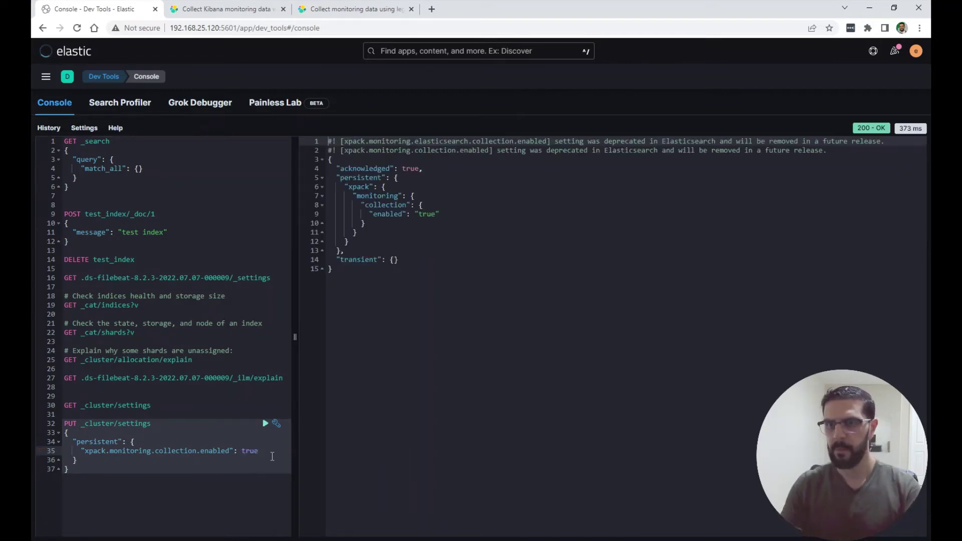
left_click_drag(84, 453, 229, 453)
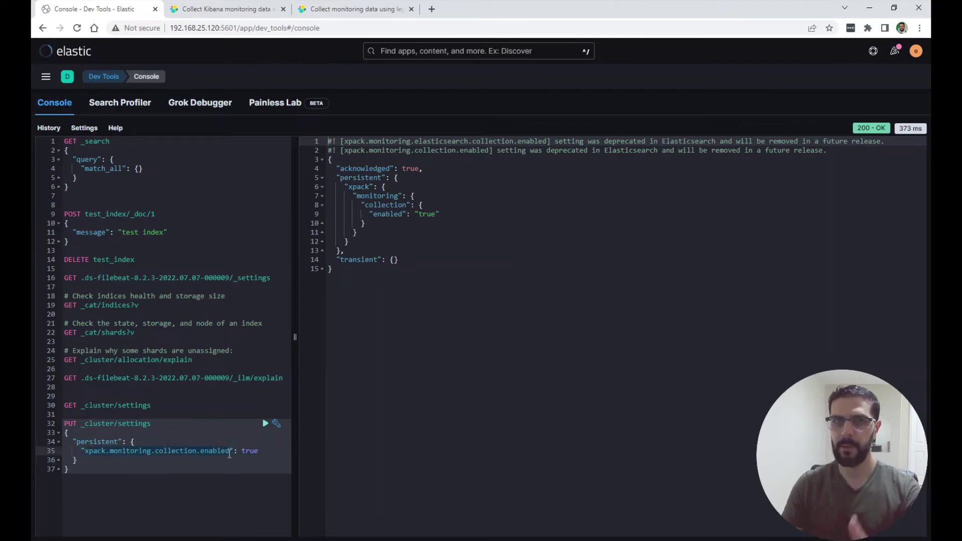
left_click(229, 454)
left_click(418, 169)
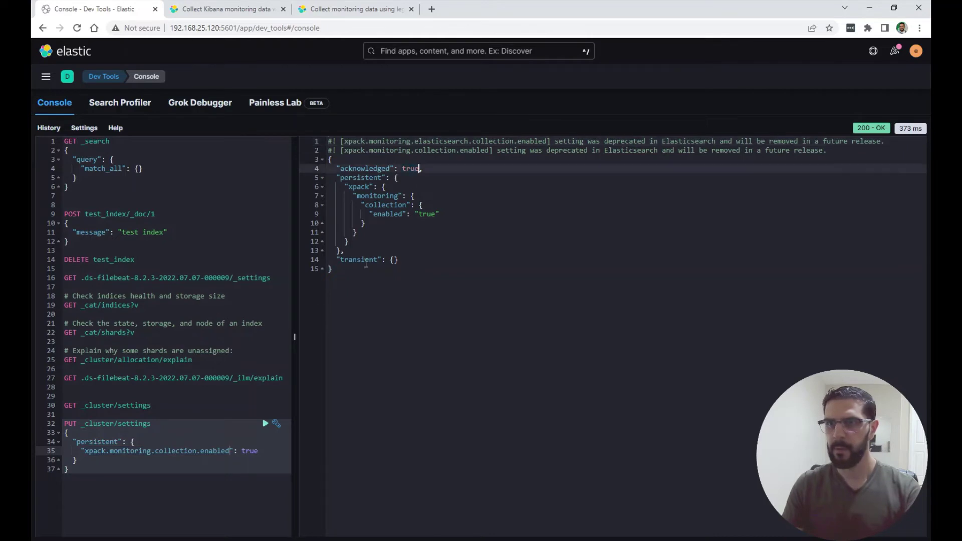
Run GET _cluster/settings again to confirm collection enabled is now true.
left_click(192, 404)
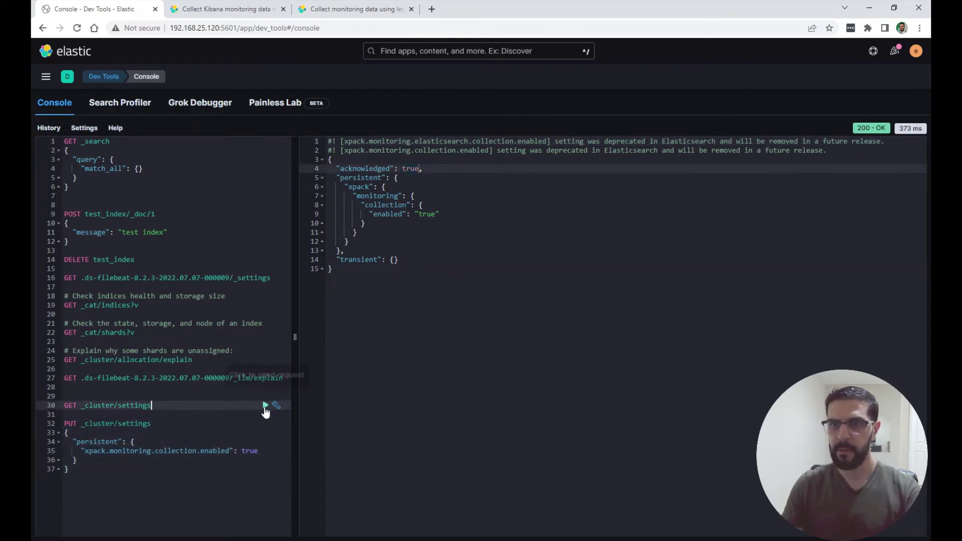
left_click(266, 406)
left_click(438, 233)
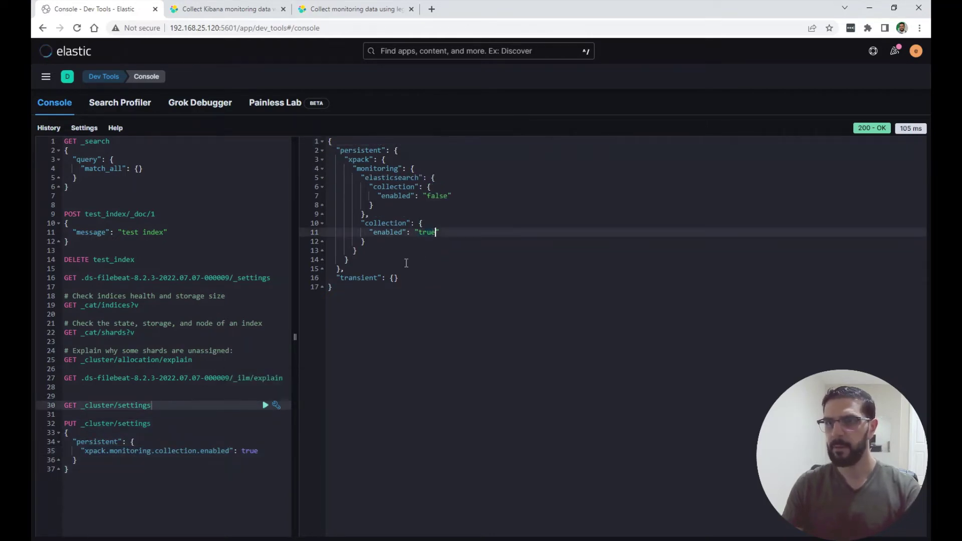
Open Stack Monitoring from the Kibana navigation menu.
left_click(45, 79)
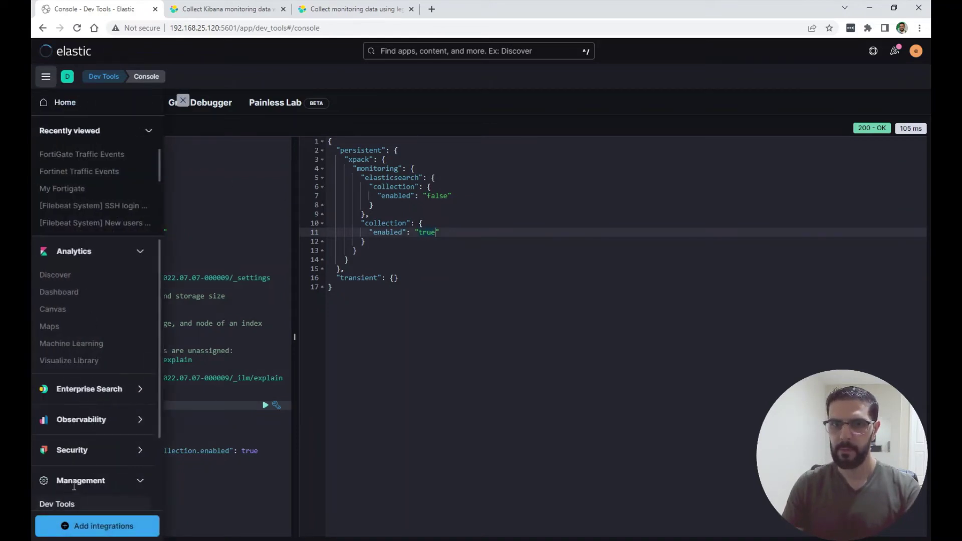
scroll(80, 481, "down", 2)
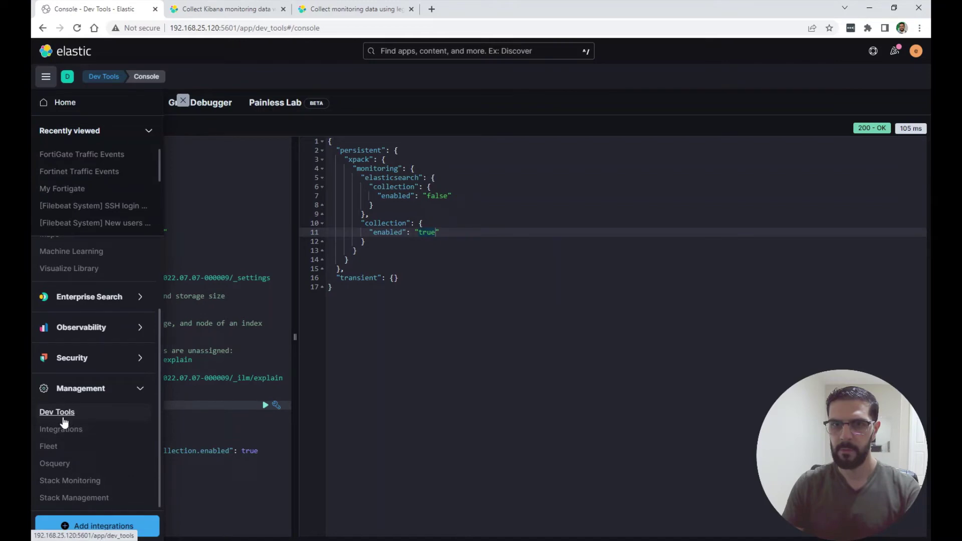
left_click(66, 480)
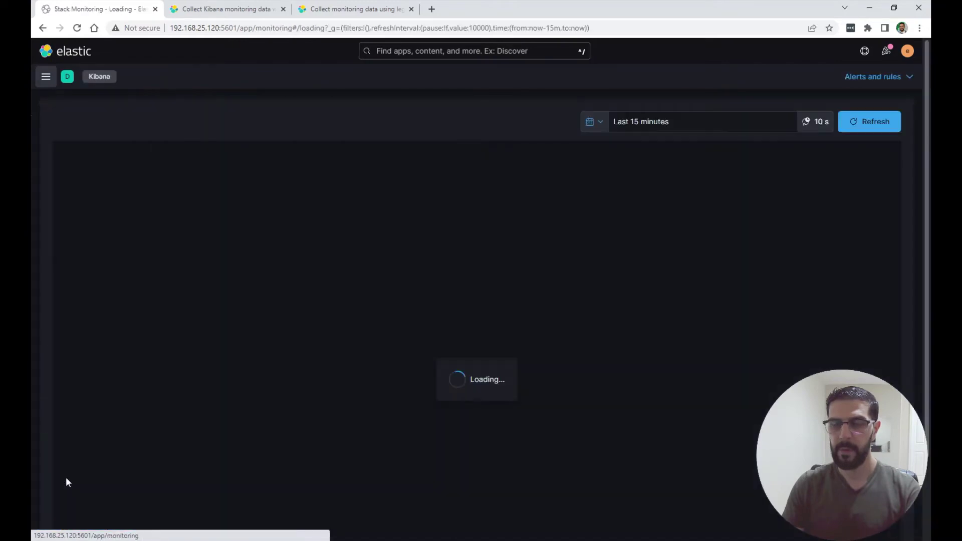
Scroll the legacy-collectors docs to step 2 and highlight the kibana.yml file name.
left_click(333, 13)
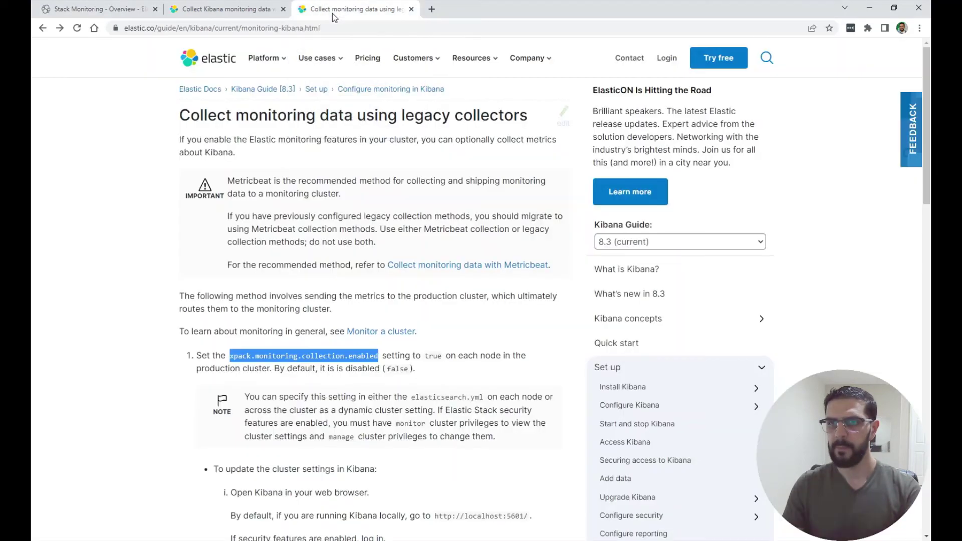
left_click(305, 321)
scroll(215, 368, "down", 9)
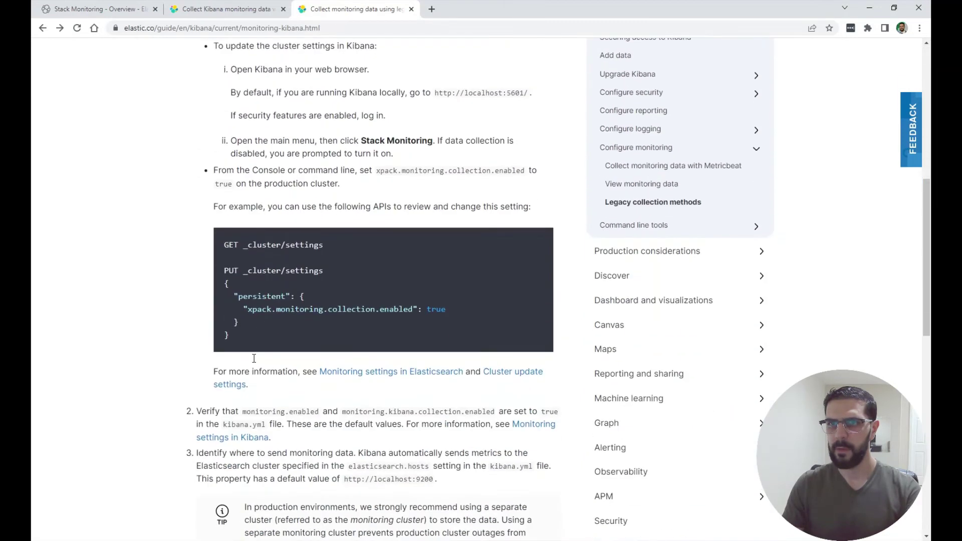
scroll(211, 355, "down", 2)
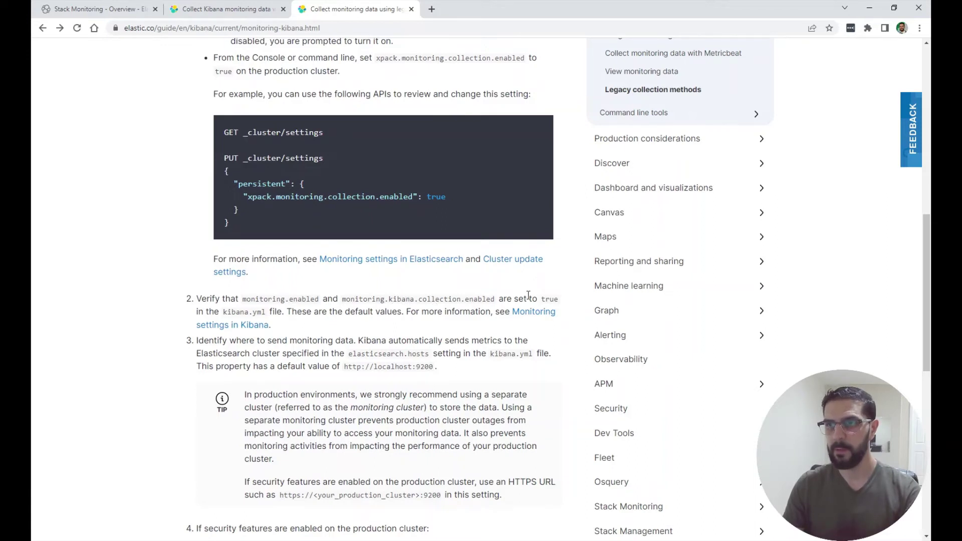
double_click(234, 312)
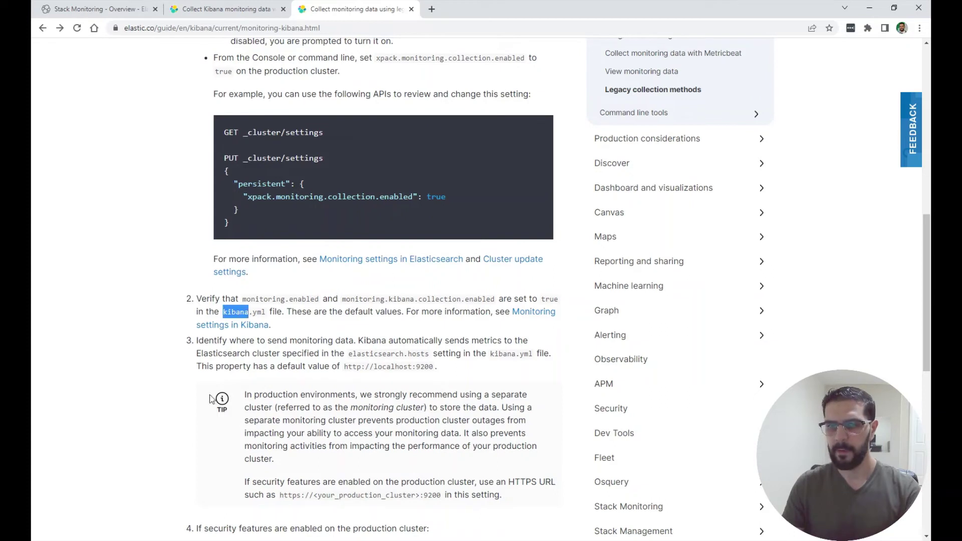
Reopen kibana.yml in nano from the PuTTY command history.
left_click(107, 507)
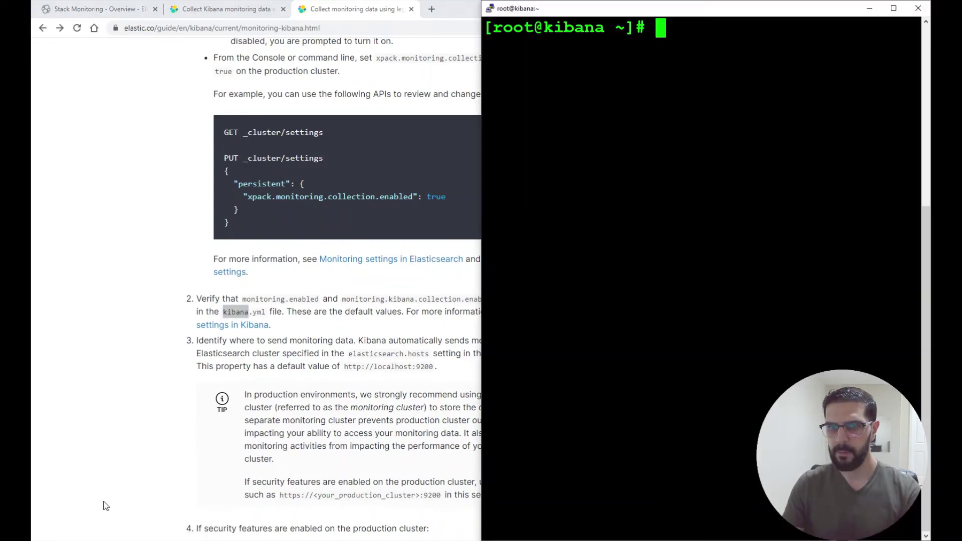
key("Up")
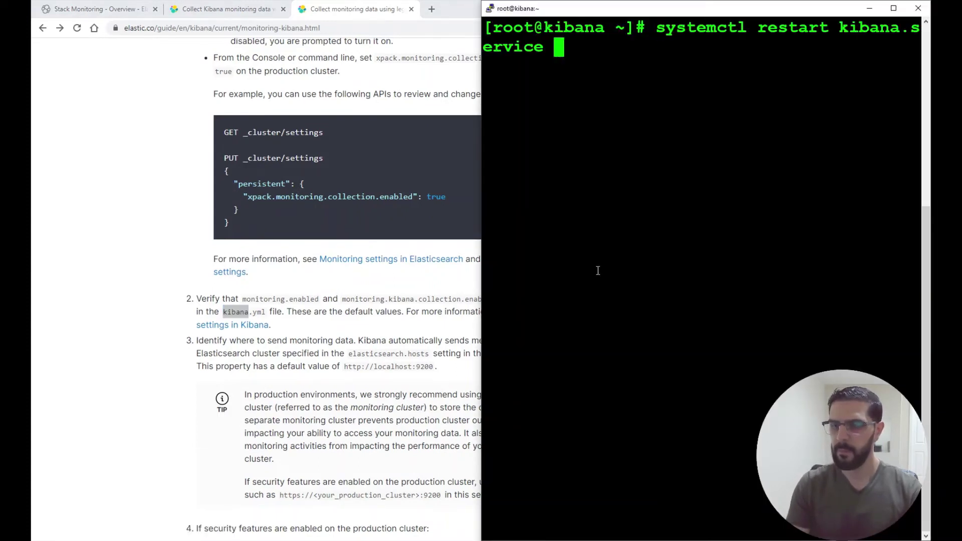
key("Up")
key("Return")
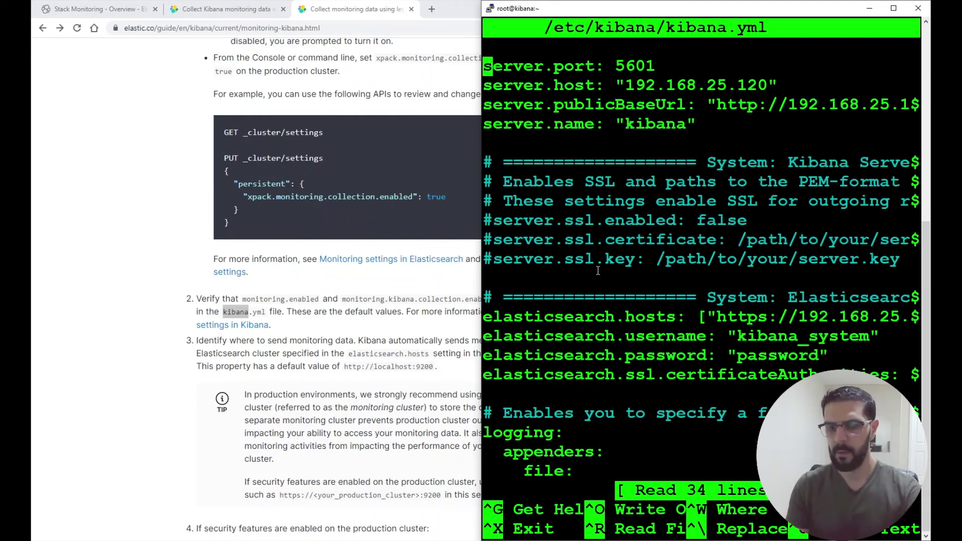
Change monitoring.kibana.collection.enabled from false to true in kibana.yml and save the file.
key("alt+slash")
key("Up")
key("Right")
key("Right")
key("Right")
key("Right")
key("Right")
key("Down")
key("Left")
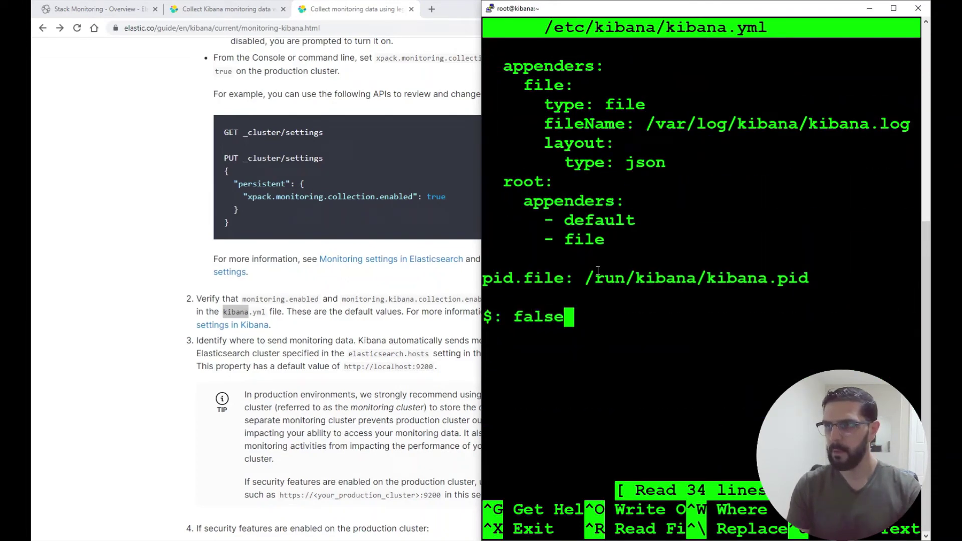
key("BackSpace")
key("BackSpace")
key("BackSpace")
key("BackSpace")
key("BackSpace")
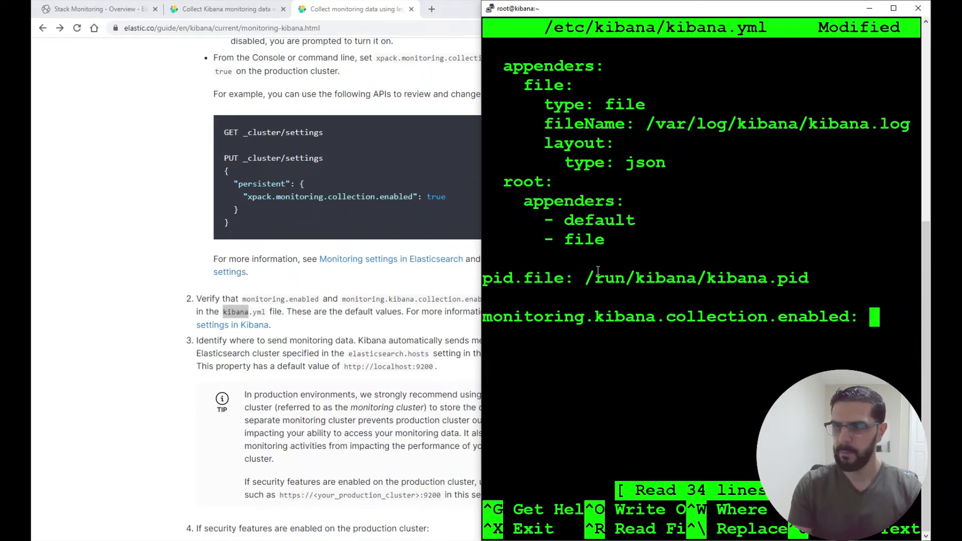
type("true")
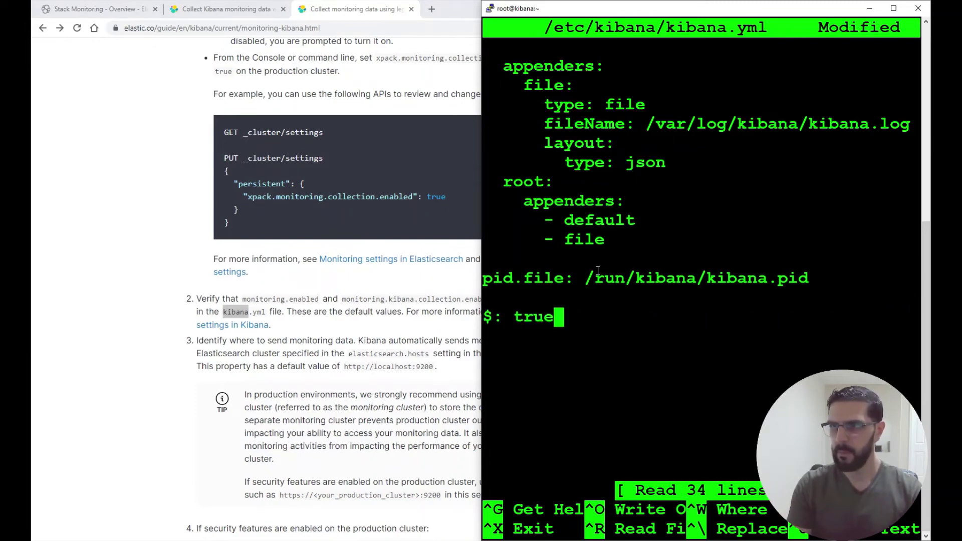
key("Left")
key("ctrl+x")
key("y")
key("Return")
key("Return")
Run systemctl restart kibana.service and switch back to the docs.
key("Up")
key("Up")
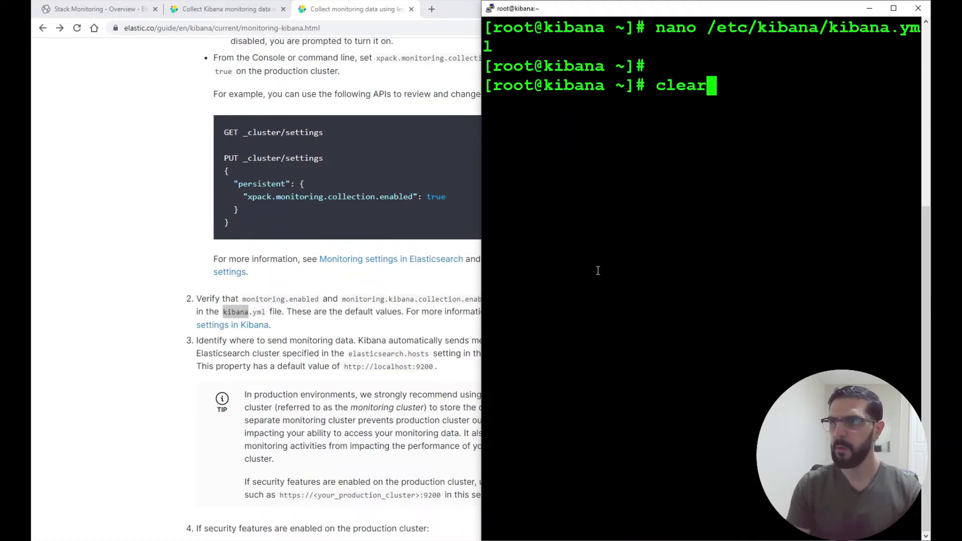
key("Up")
key("Return")
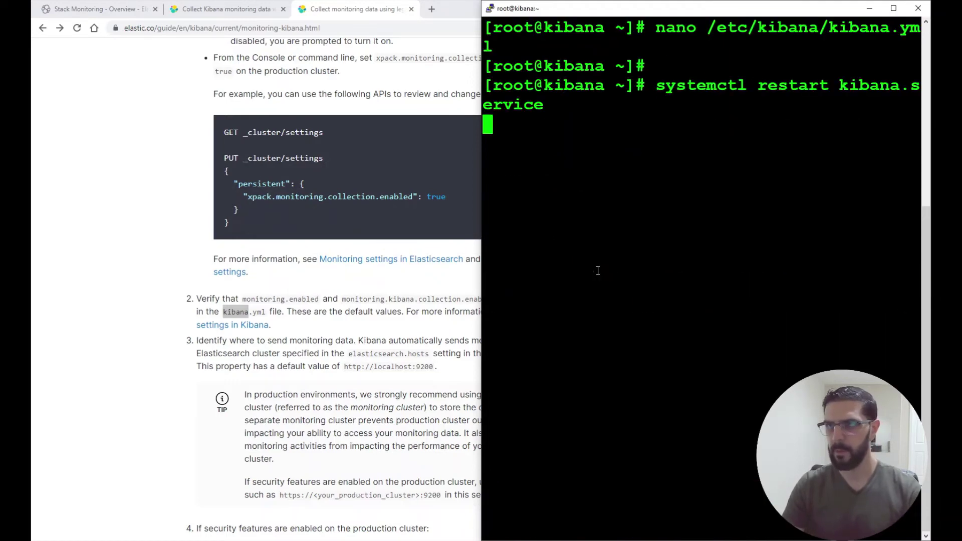
key("alt+Tab")
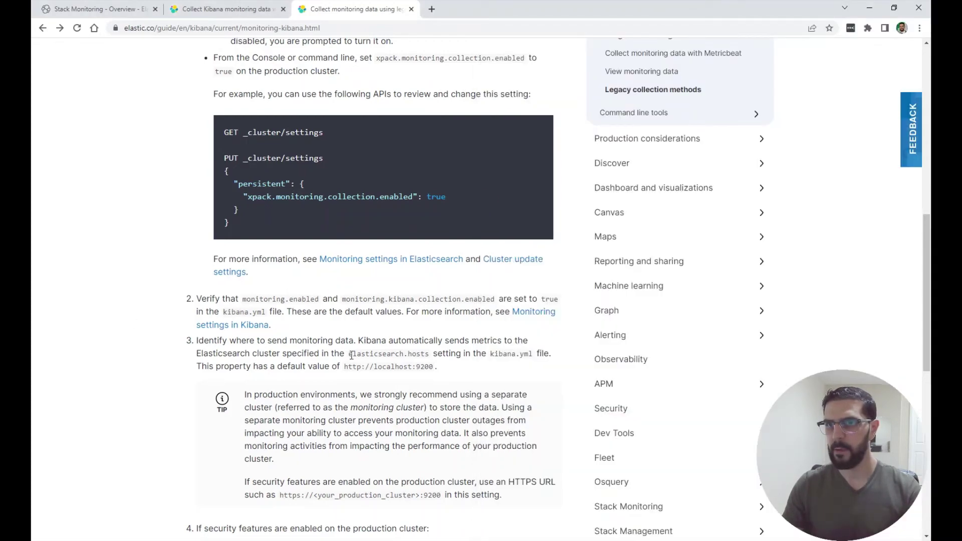
left_click_drag(351, 356, 429, 354)
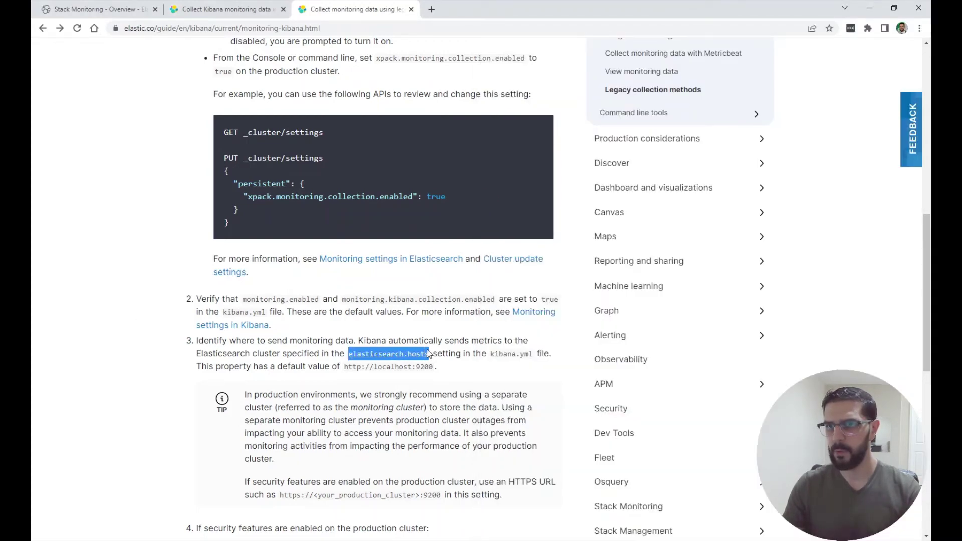
scroll(432, 381, "down", 2)
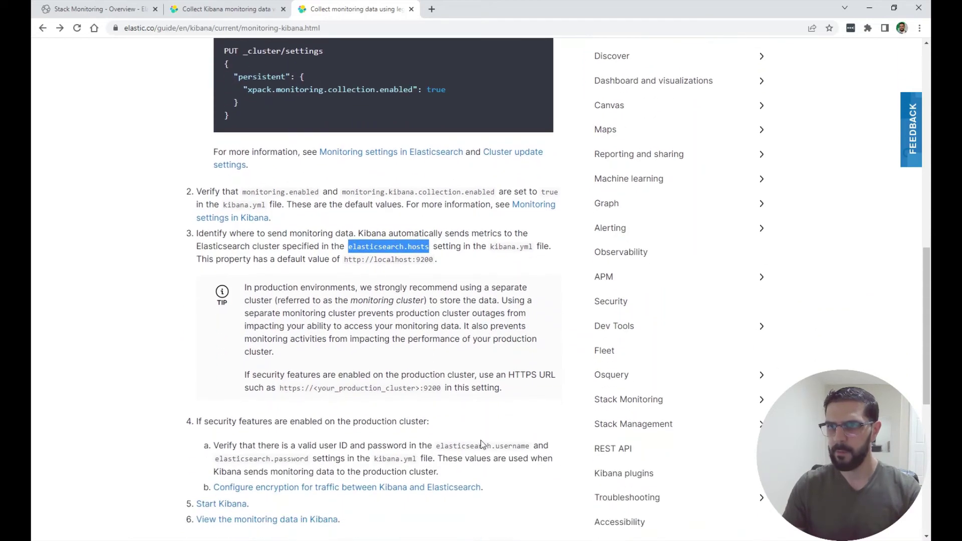
left_click(498, 446)
left_click_drag(498, 445, 531, 450)
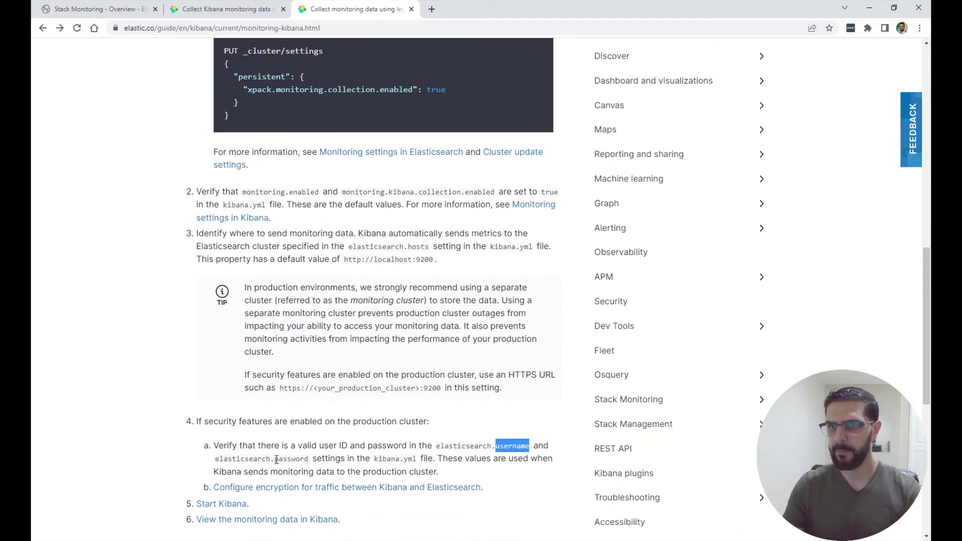
left_click_drag(275, 459, 309, 459)
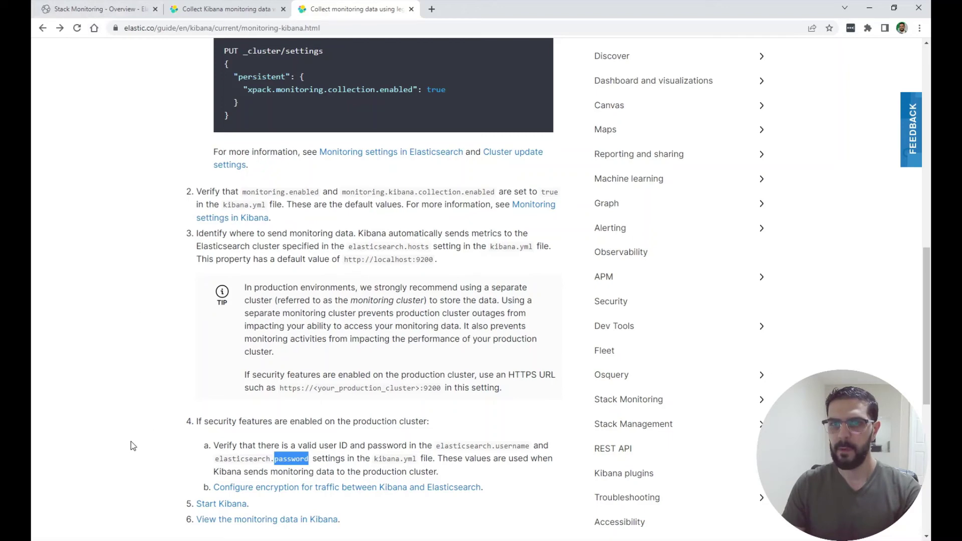
Reopen kibana.yml in nano and check the elasticsearch.username and elasticsearch.password lines, then return to the docs.
left_click(92, 497)
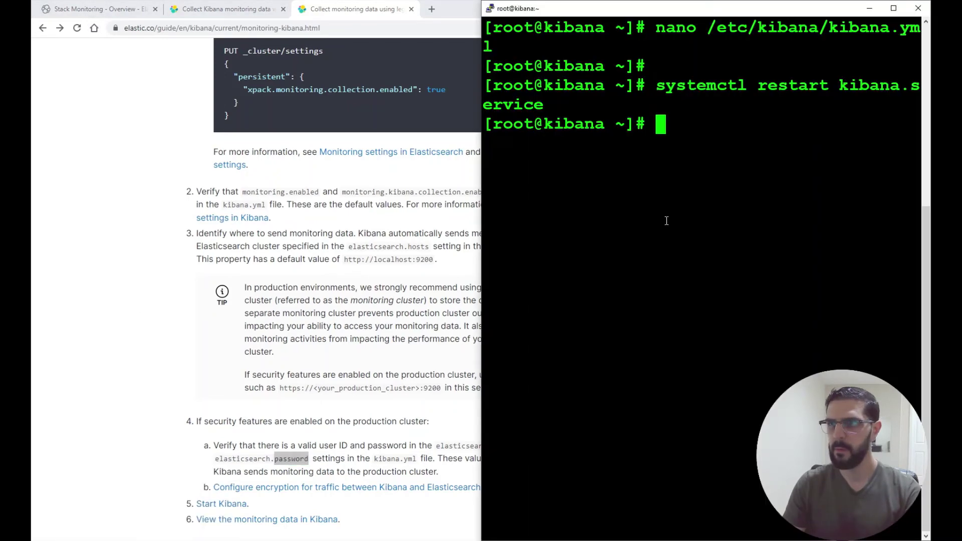
key("Up")
key("Up")
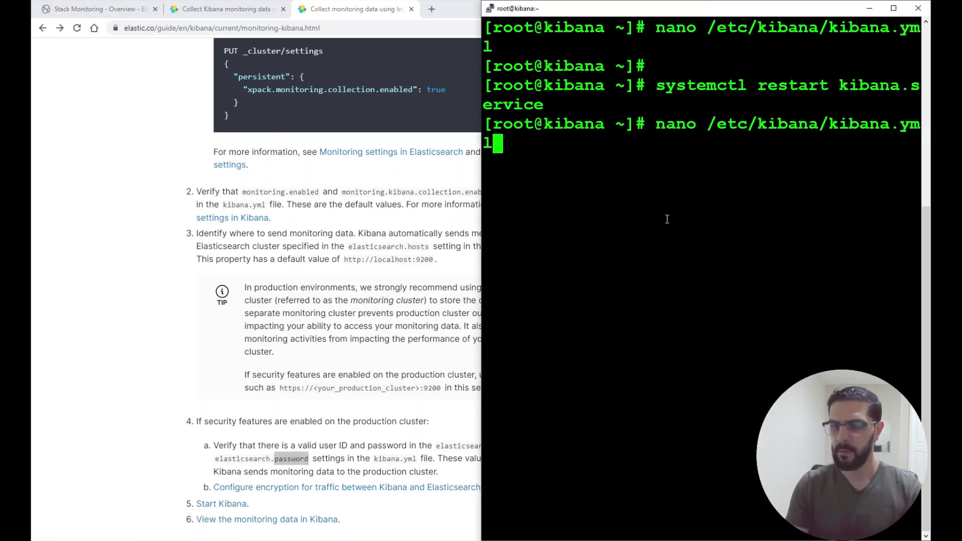
key("Return")
key("Down")
key("Down")
key("Down")
key("Down")
key("Down")
key("Down")
key("Down")
key("Down")
key("Down")
key("Down")
key("Down")
key("Down")
key("Down")
key("Down")
key("Down")
key("Down")
key("Down")
key("Down")
key("Down")
key("Down")
key("Down")
key("Down")
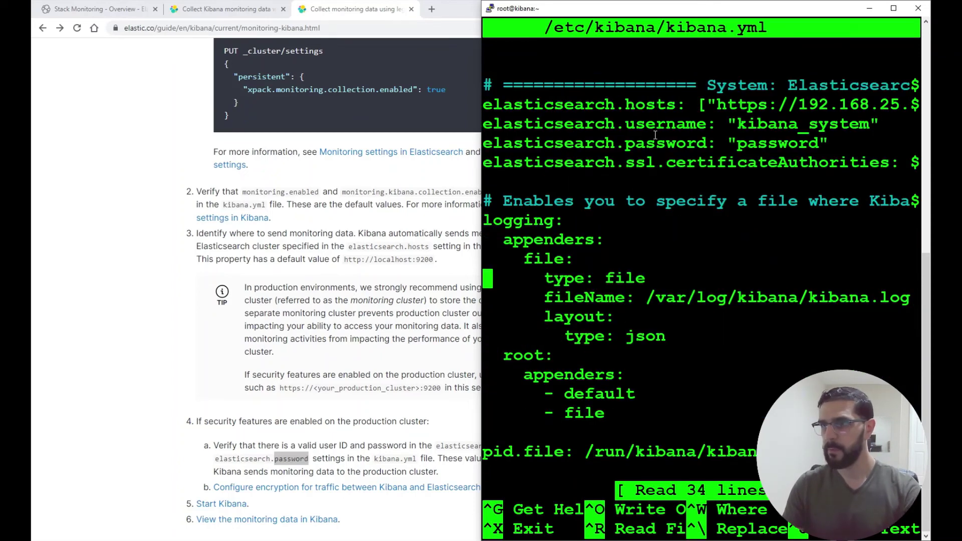
triple_click(663, 125)
left_click(664, 146)
double_click(664, 145)
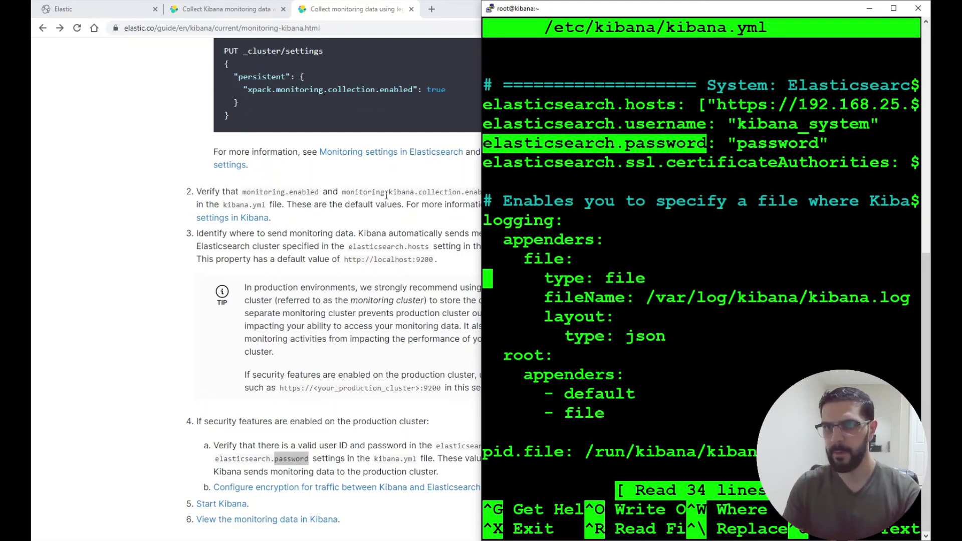
left_click(175, 289)
scroll(224, 452, "down", 2)
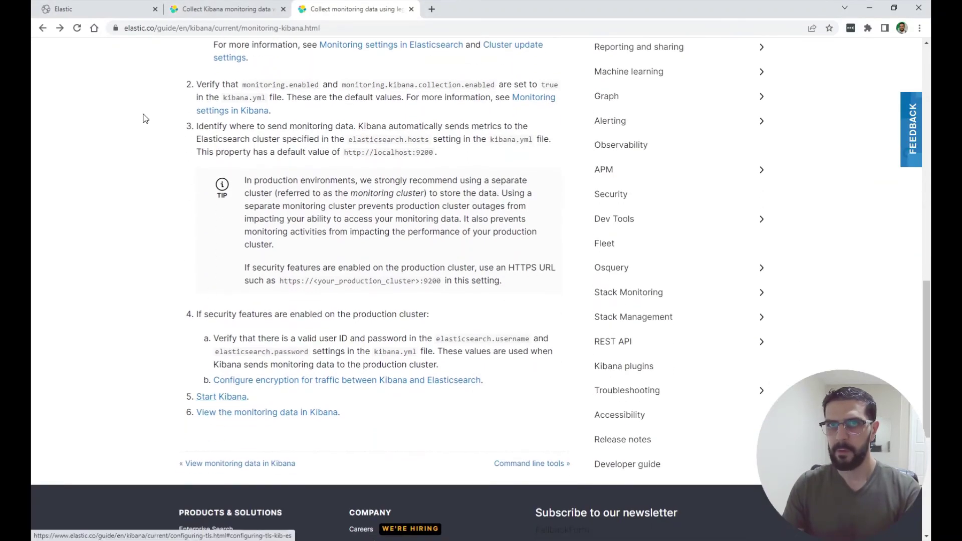
Log back into Kibana with the superuser's username and password, and dismiss Chrome's password warning.
left_click(92, 11)
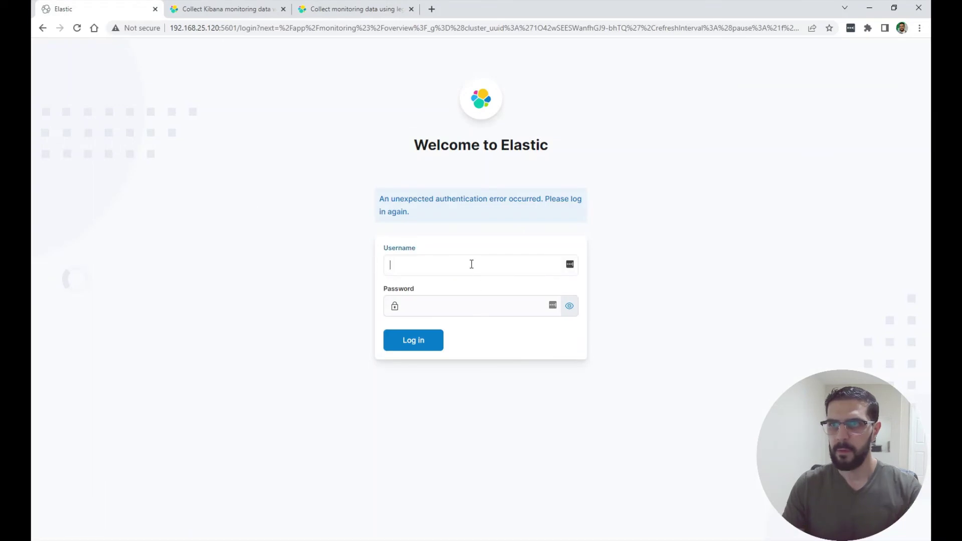
type("elas")
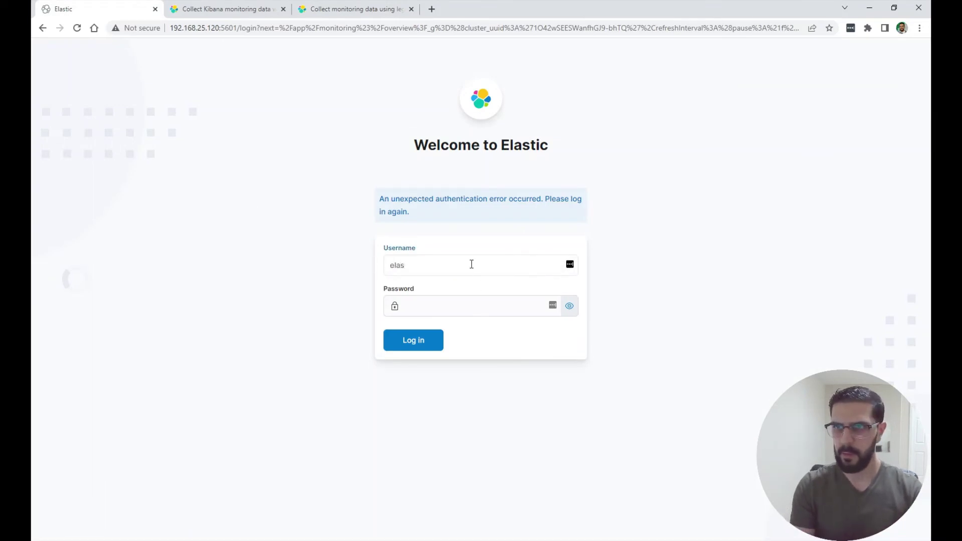
type("wch")
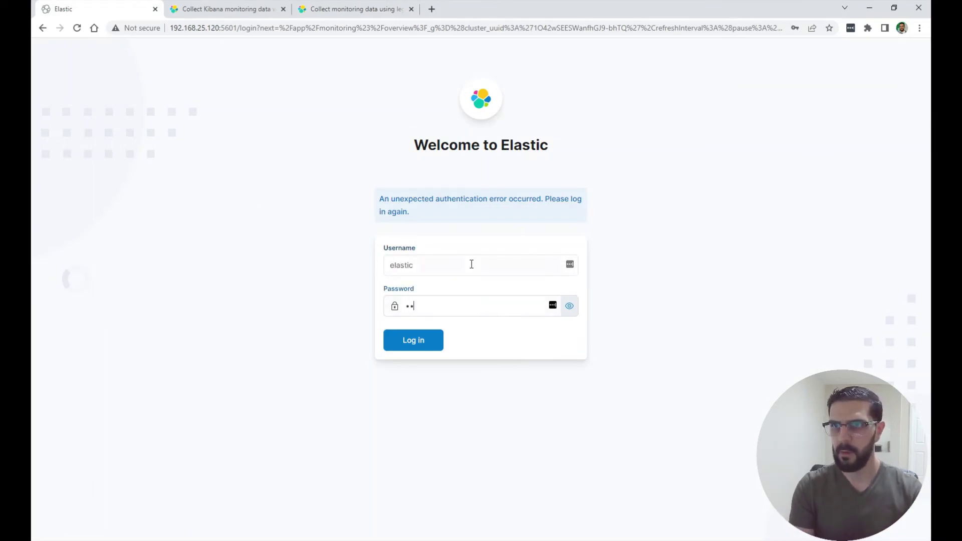
type("angeme")
key("Return")
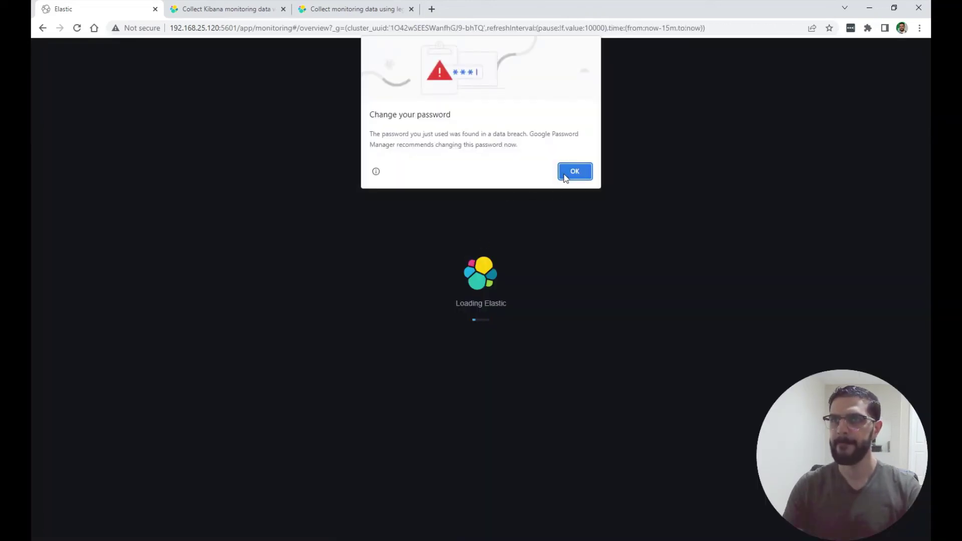
left_click(567, 173)
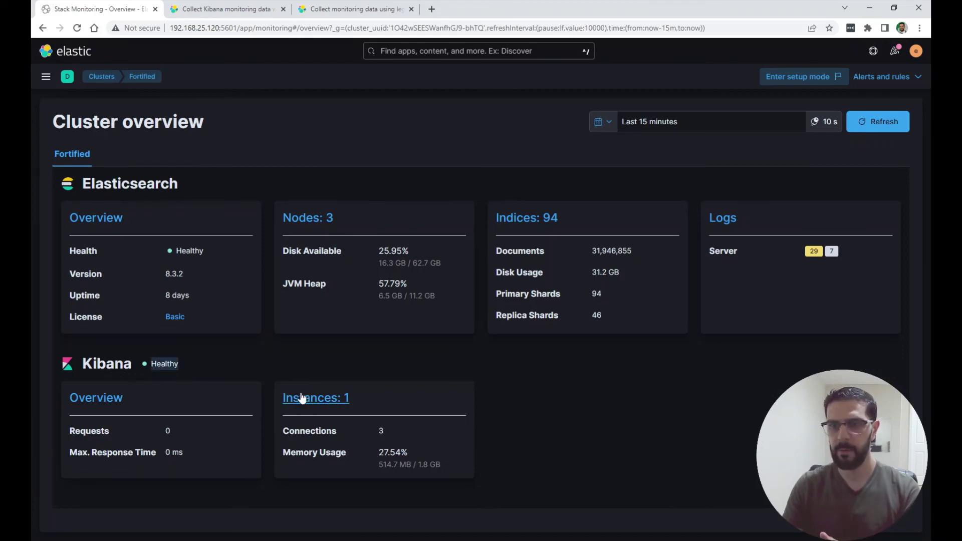
left_click(89, 398)
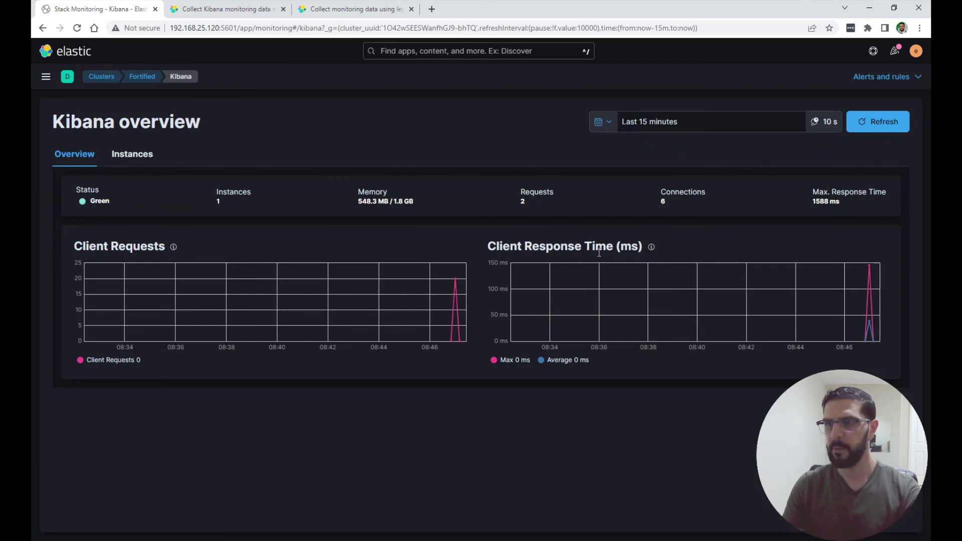
left_click(134, 160)
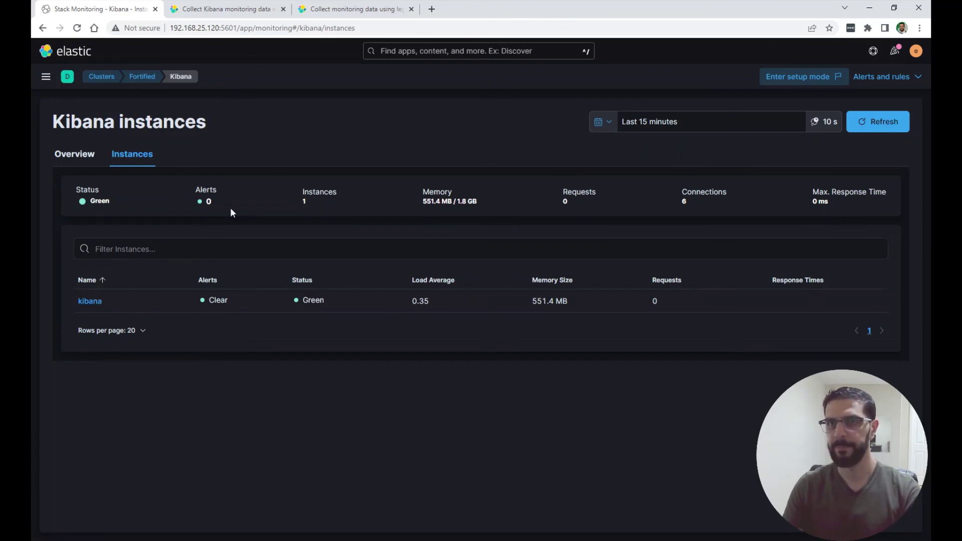
left_click(101, 77)
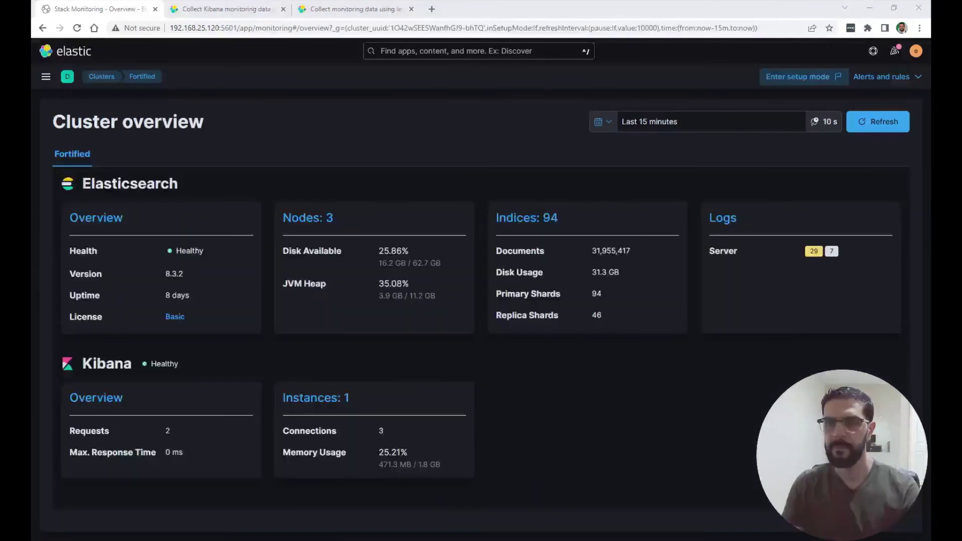
Enter setup mode to confirm the Kibana instance is self-monitored and Elasticsearch nodes use Metricbeat.
left_click(781, 77)
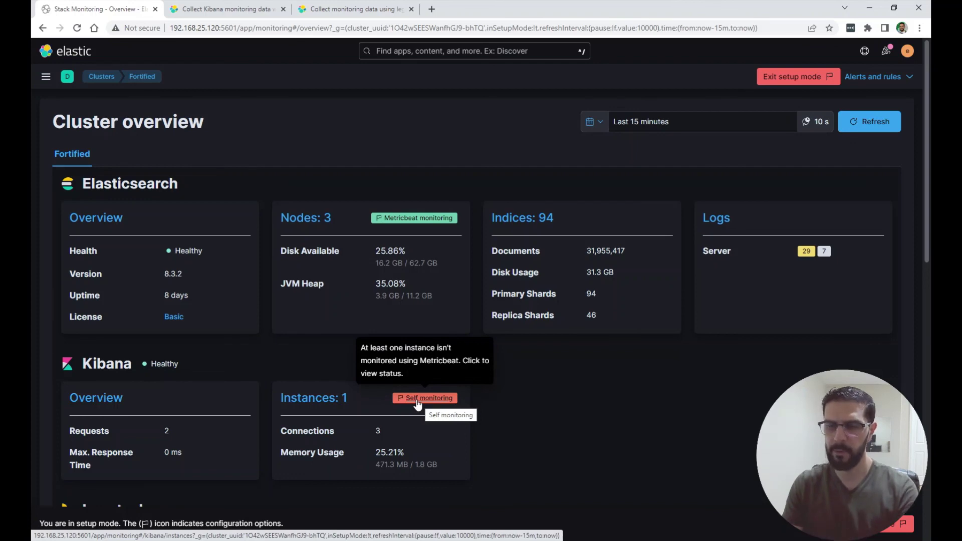
scroll(417, 404, "down", 2)
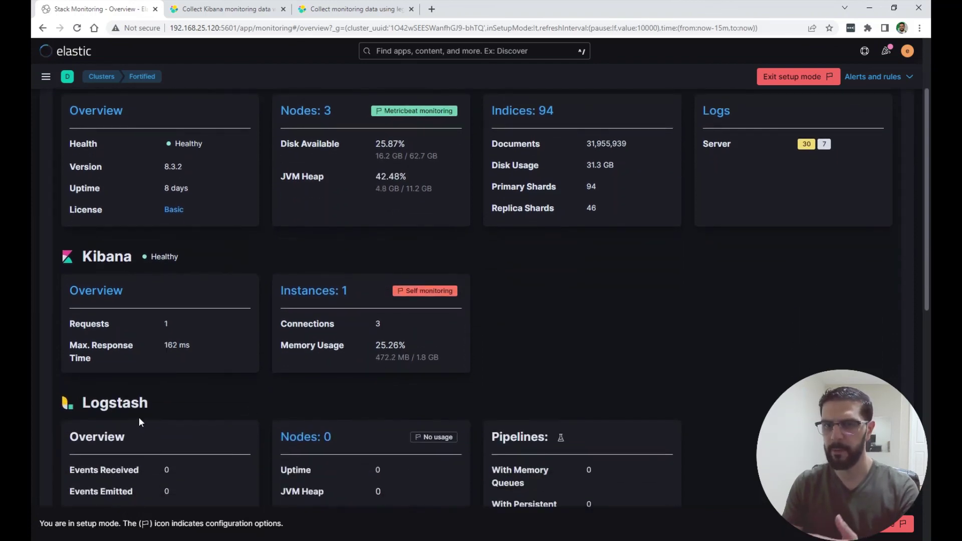
scroll(221, 372, "down", 2)
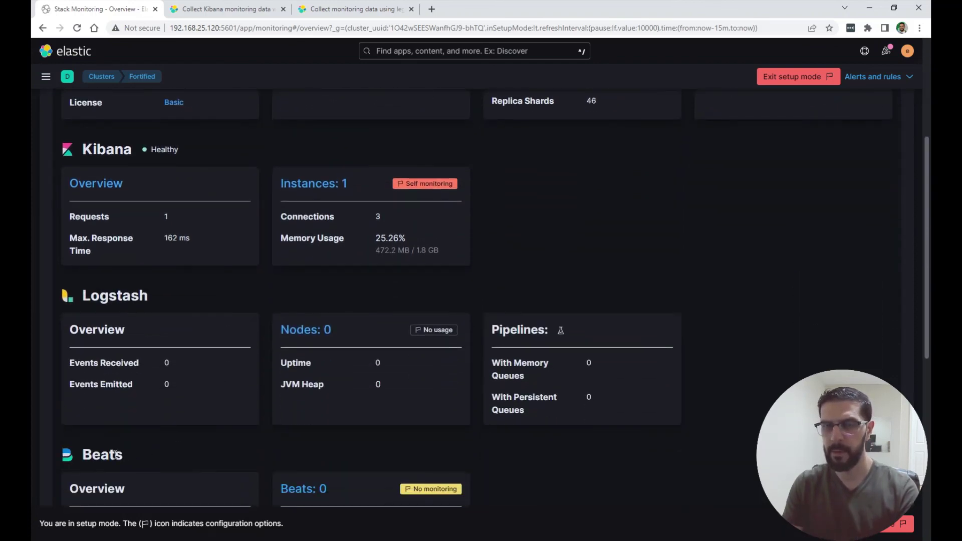